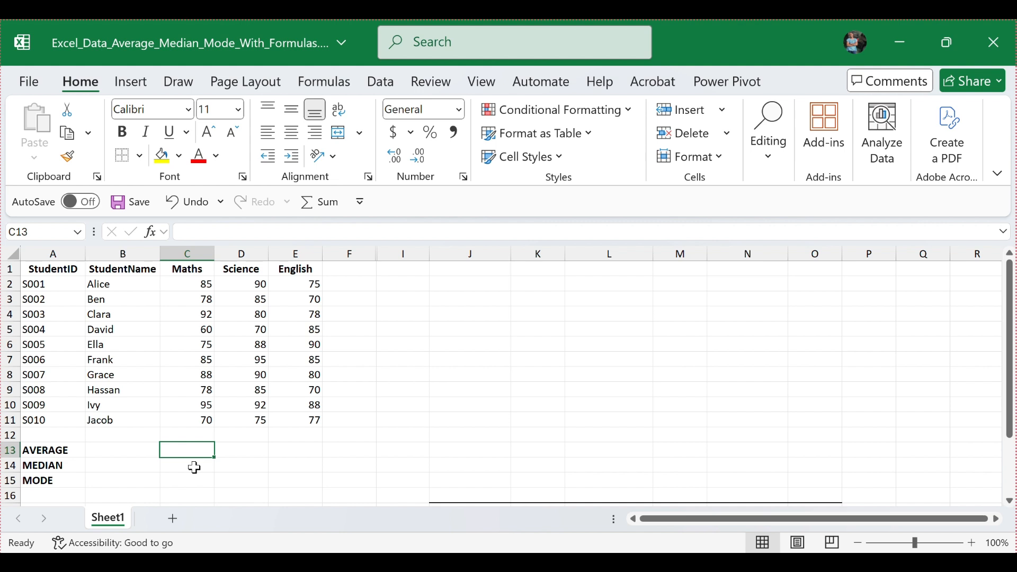
Step: Calculate the Maths average in C13 with the formula =AVERAGE(C2:C11)
{"action": "type", "text": "="}
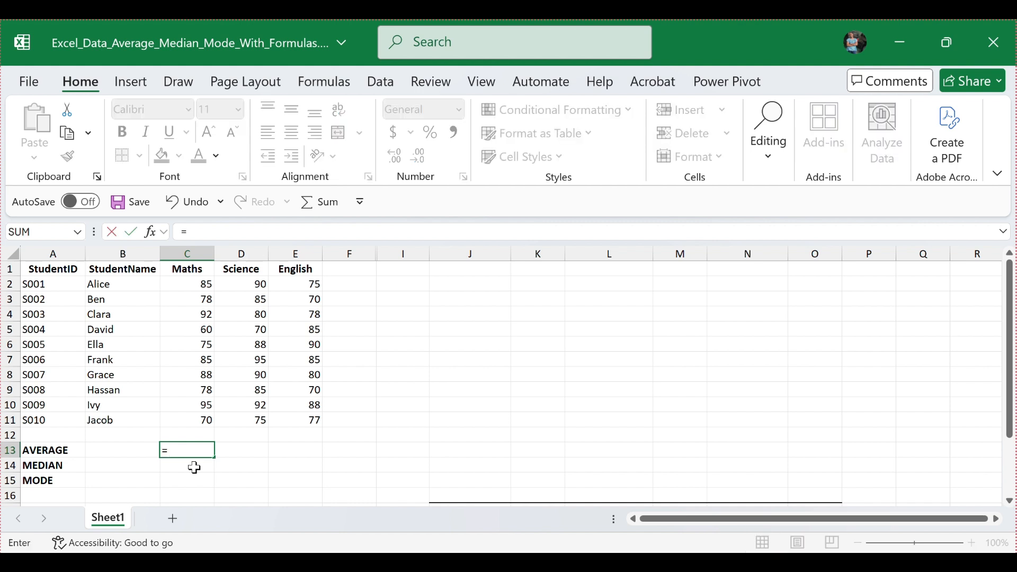
{"action": "type", "text": "A"}
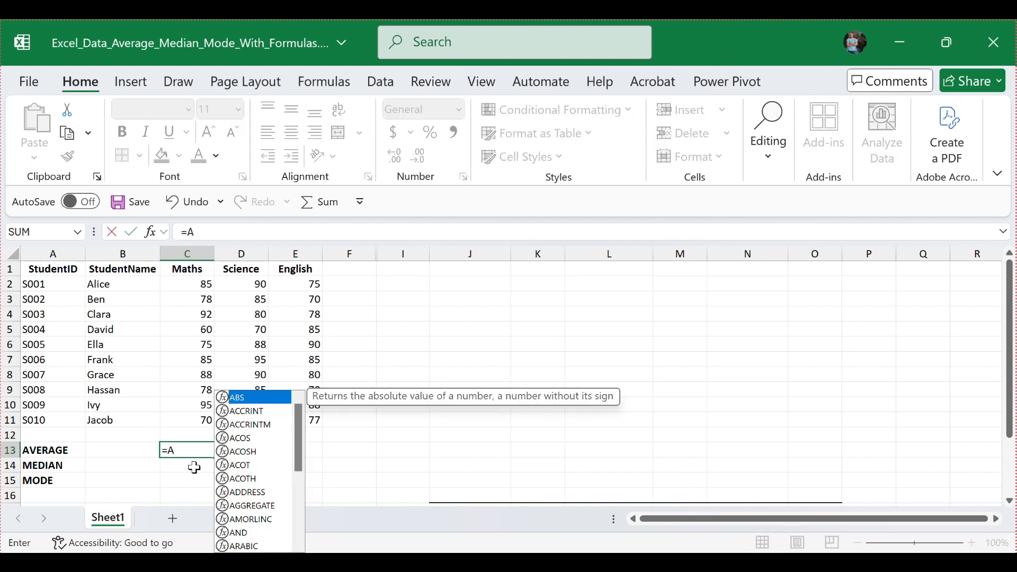
{"action": "type", "text": "VE"}
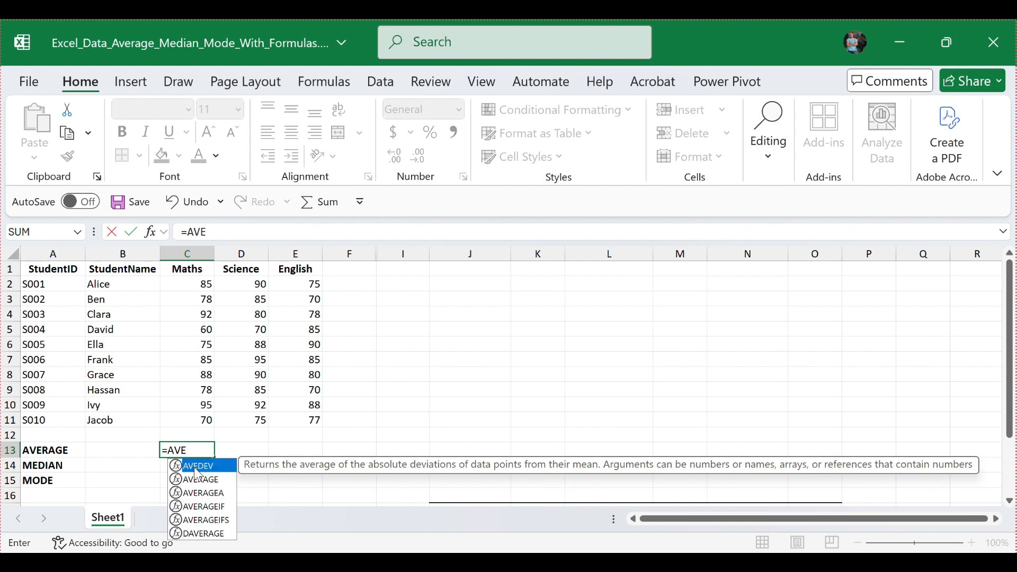
{"action": "type", "text": "R"}
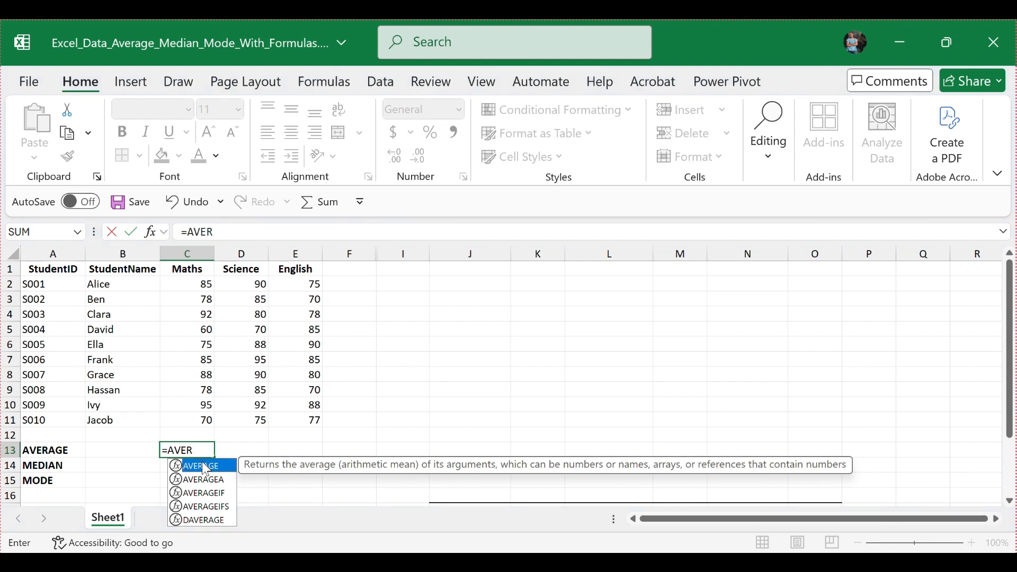
{"action": "double_click", "coordinate": [205, 466]}
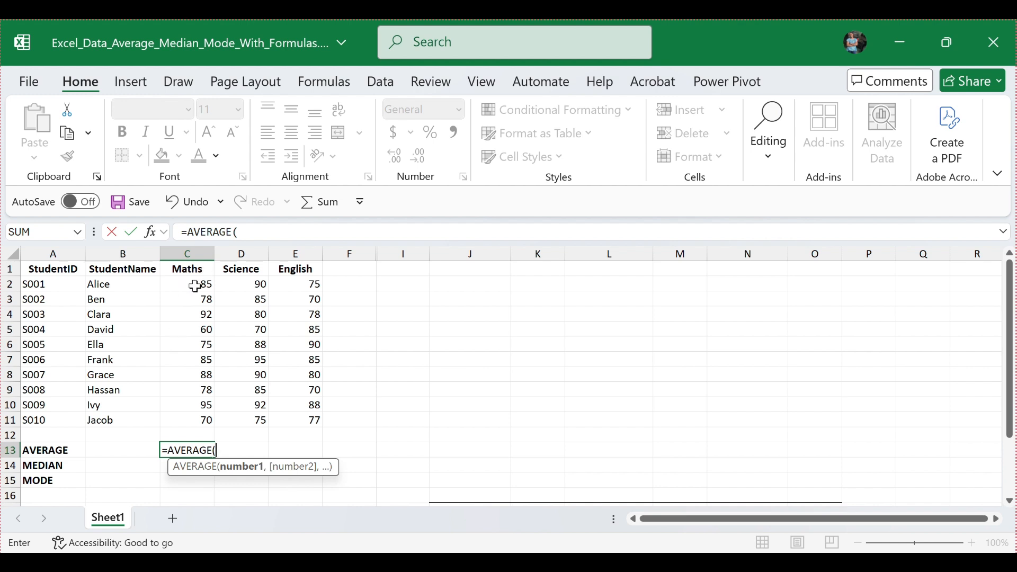
{"action": "left_click_drag", "start_coordinate": [196, 287], "coordinate": [175, 418]}
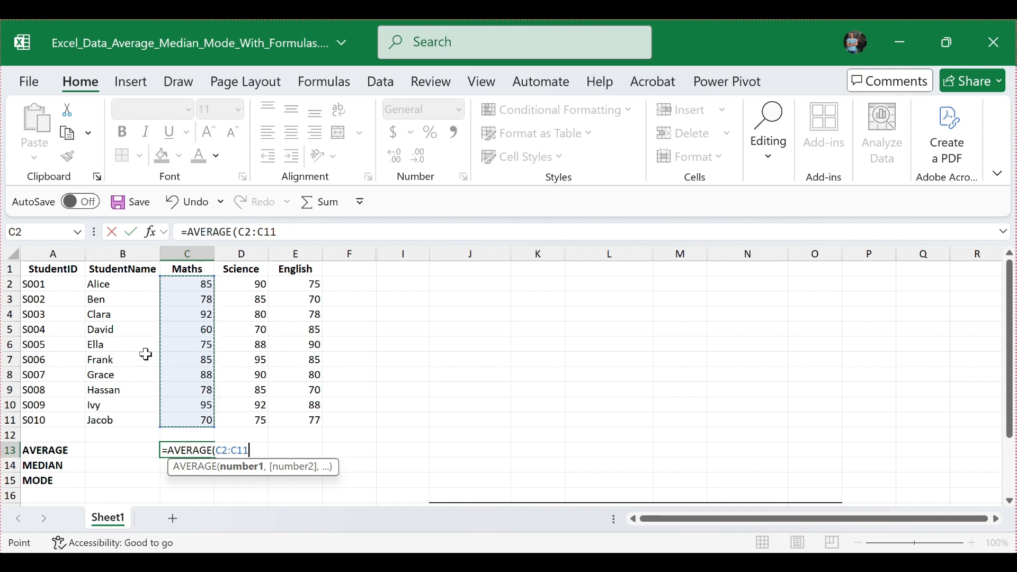
{"action": "type", "text": ")"}
{"action": "key", "text": "Return"}
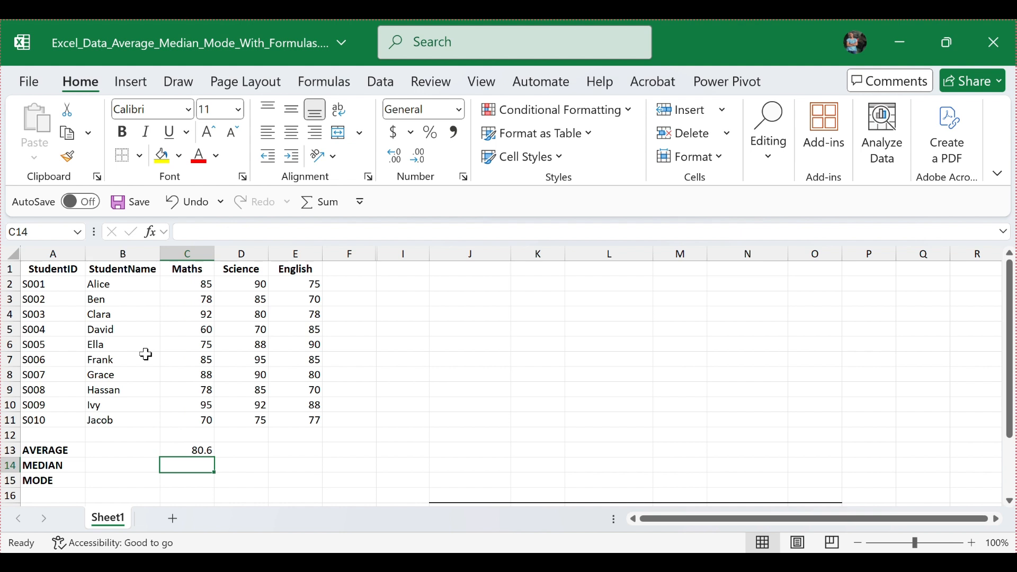
Step: Copy the Maths average formula from C13 to the Science and English columns in D13 and E13
{"action": "key", "text": "Up"}
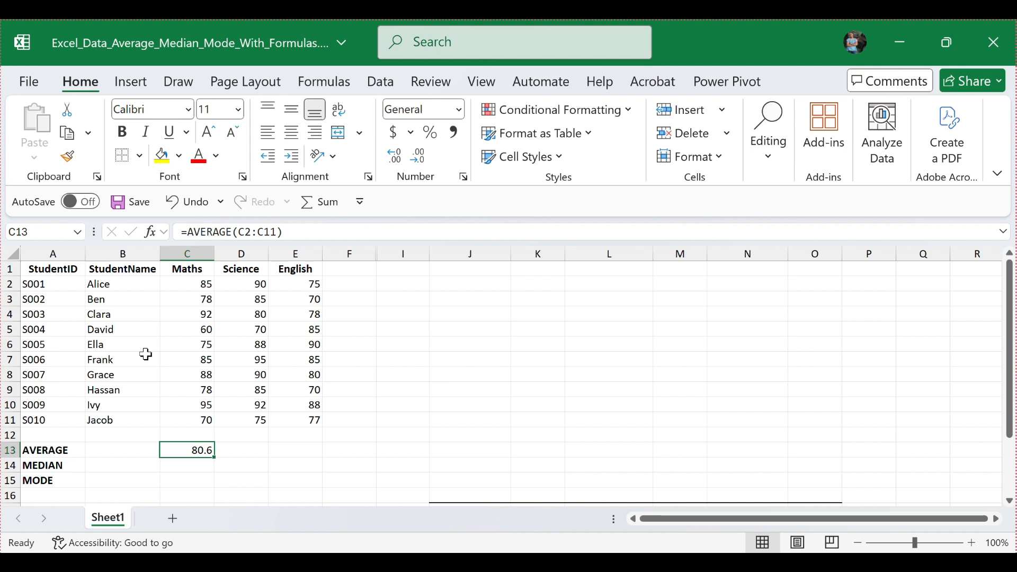
{"action": "key", "text": "ctrl+c"}
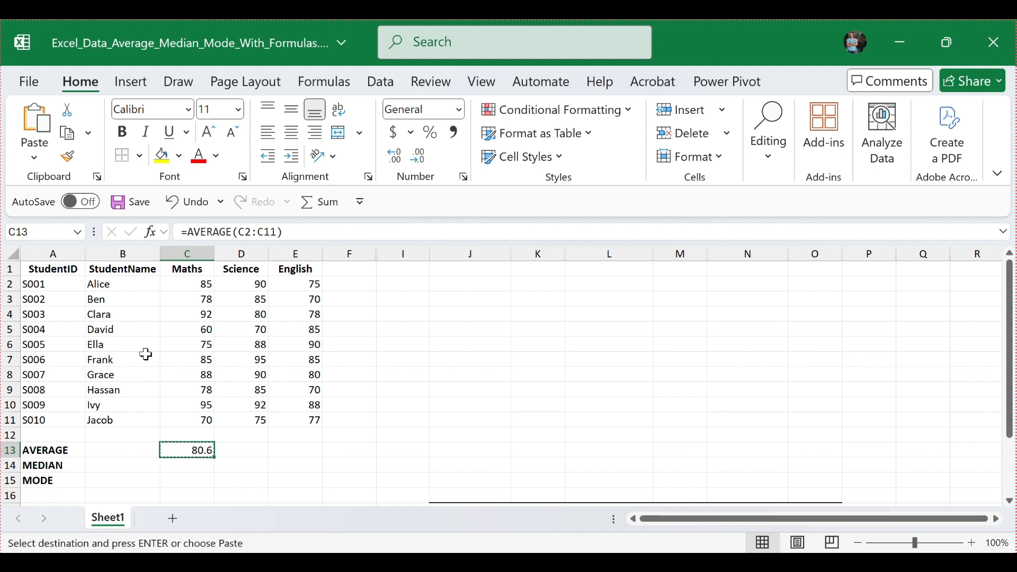
{"action": "key", "text": "Right"}
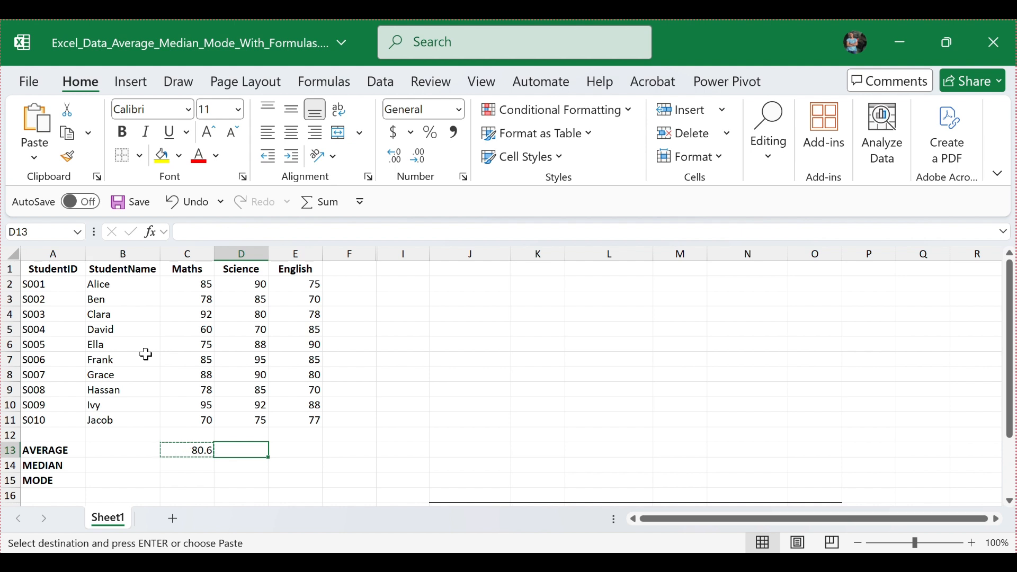
{"action": "key", "text": "ctrl+v"}
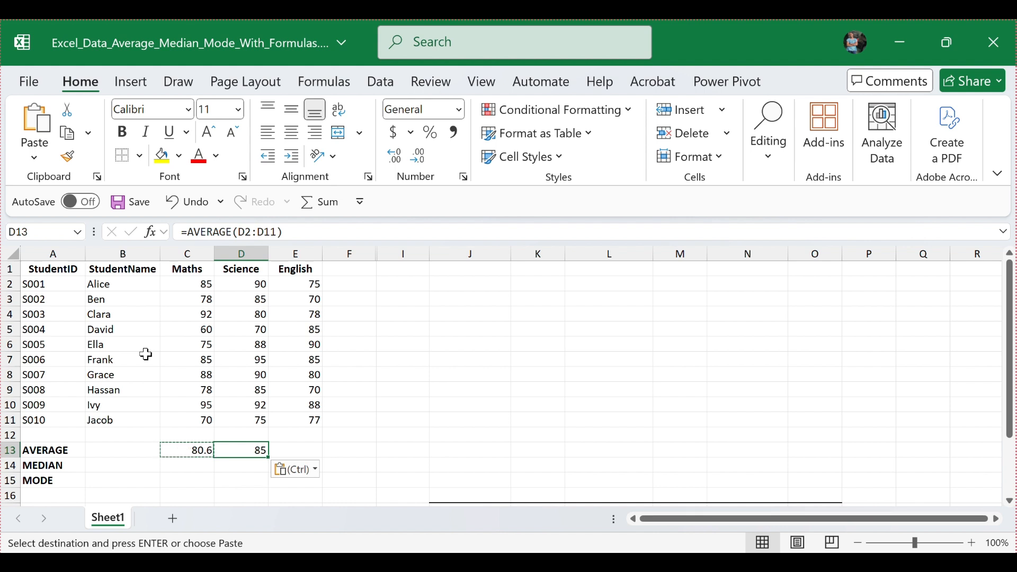
{"action": "key", "text": "Right"}
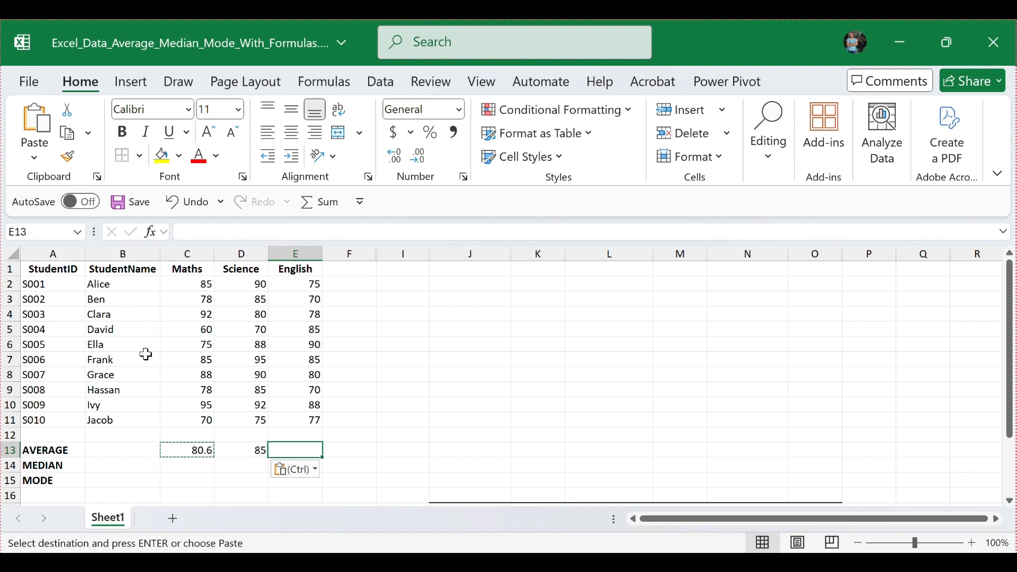
{"action": "key", "text": "ctrl+v"}
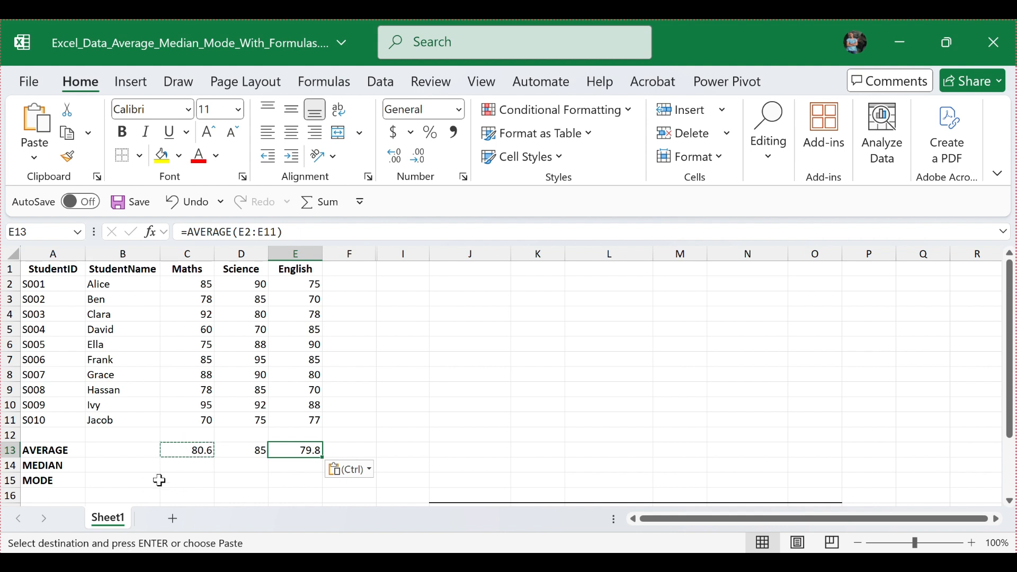
Step: Calculate the Maths median in C14 with the formula =MEDIAN(C2:C11)
{"action": "left_click", "coordinate": [177, 466]}
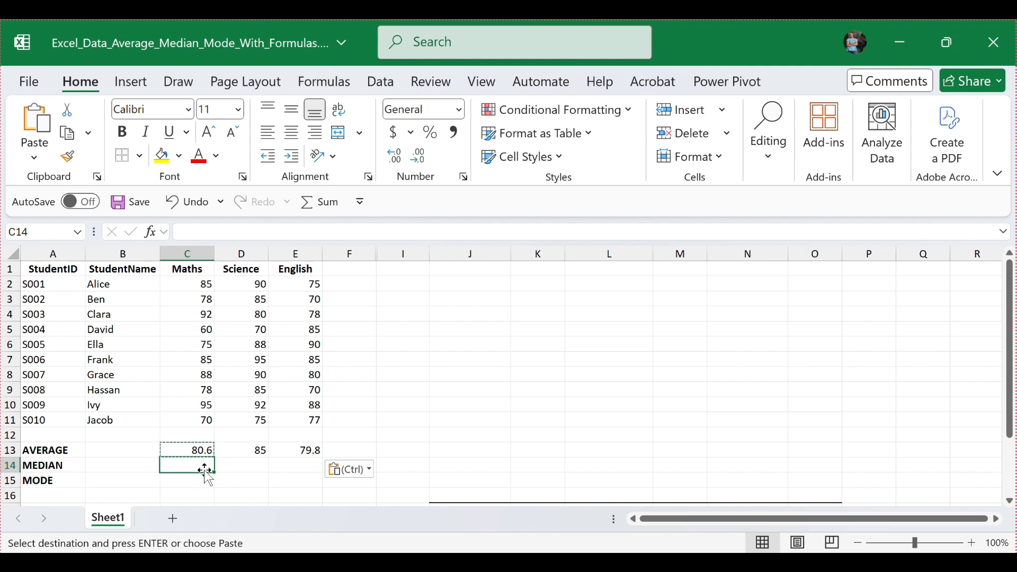
{"action": "type", "text": "="}
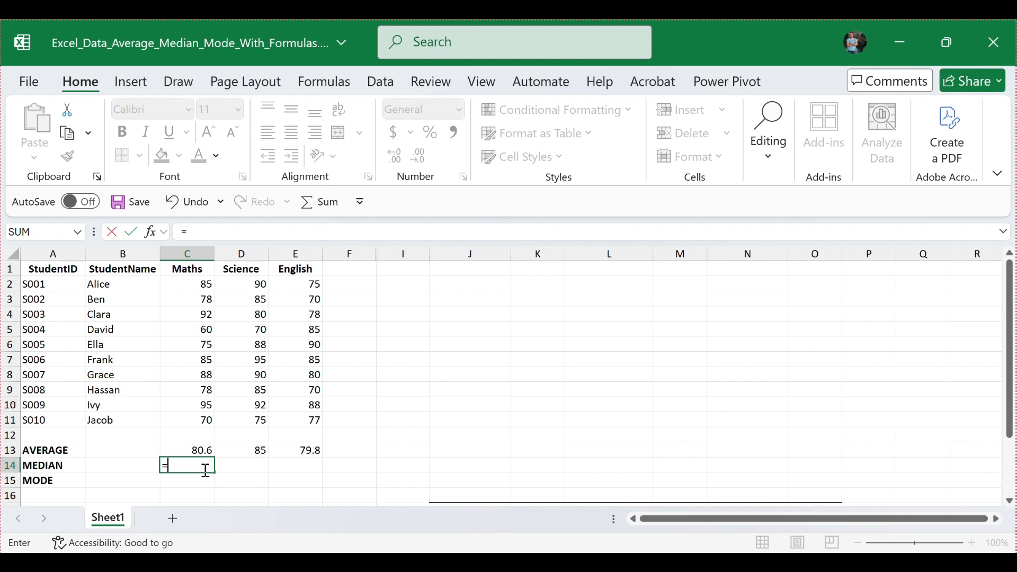
{"action": "type", "text": "ME"}
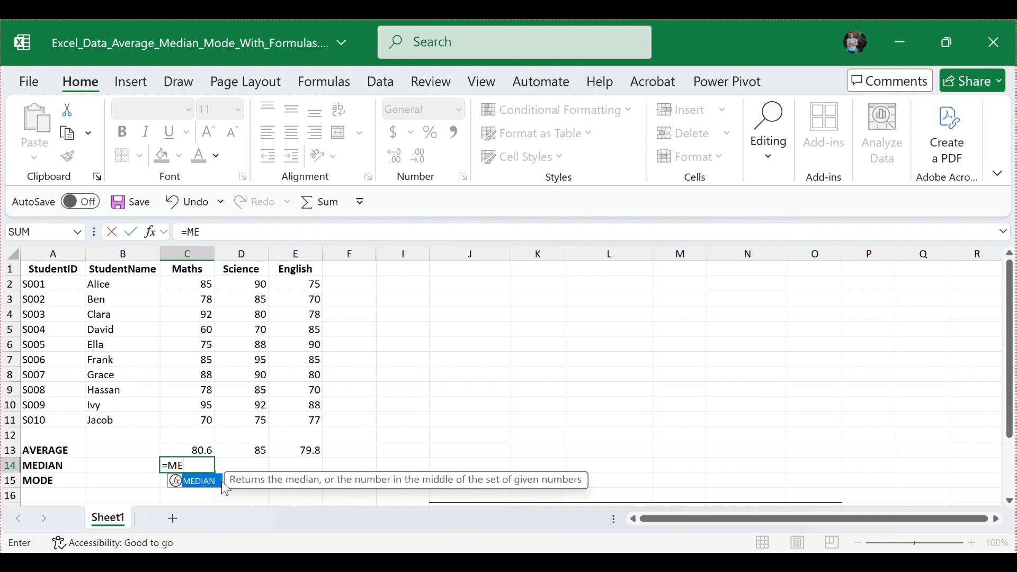
{"action": "double_click", "coordinate": [224, 486]}
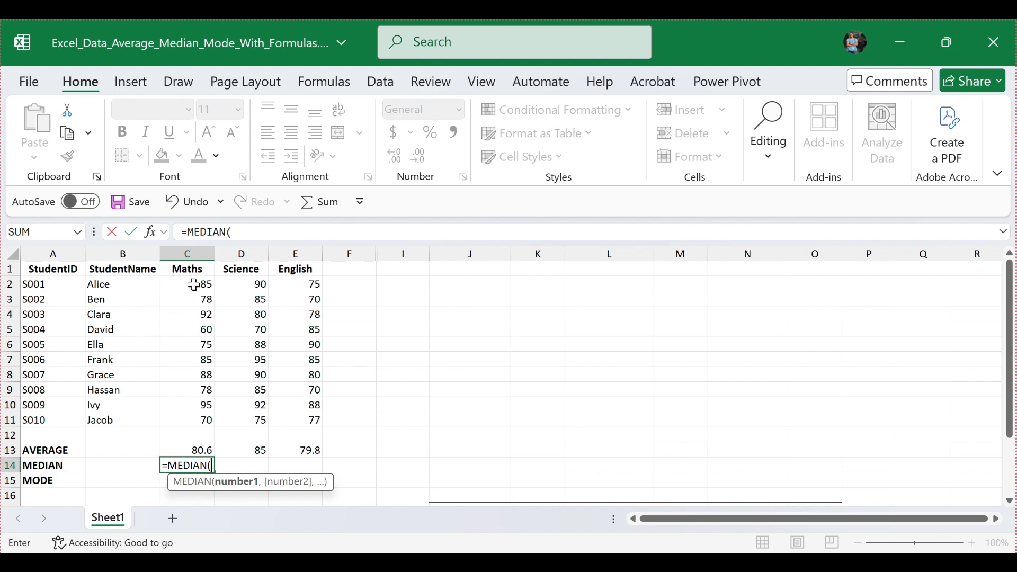
{"action": "left_click_drag", "start_coordinate": [194, 285], "coordinate": [186, 417]}
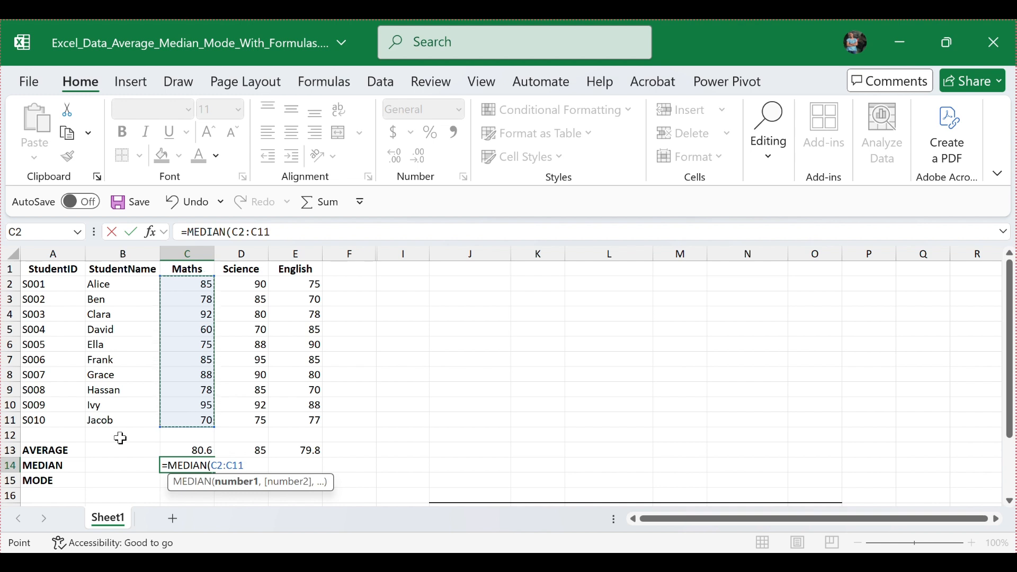
{"action": "type", "text": ")"}
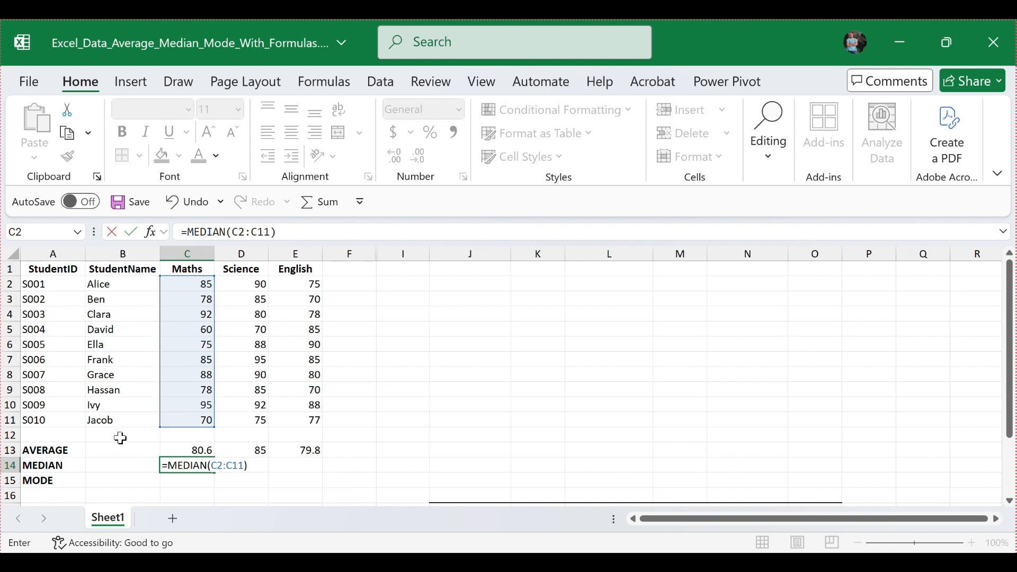
{"action": "key", "text": "Return"}
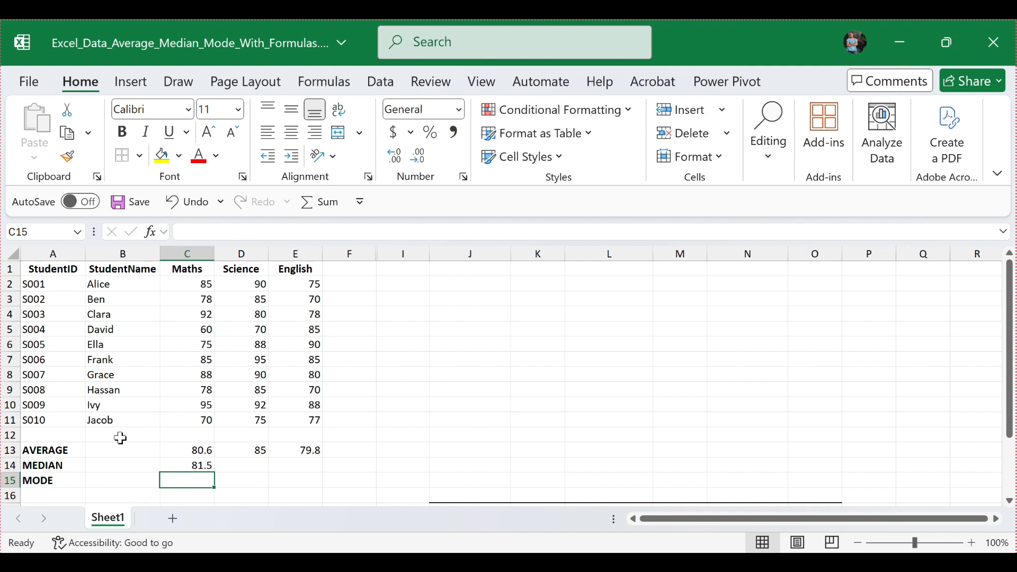
Step: Copy the Maths median formula from C14 to the Science and English columns in D14 and E14
{"action": "key", "text": "Up"}
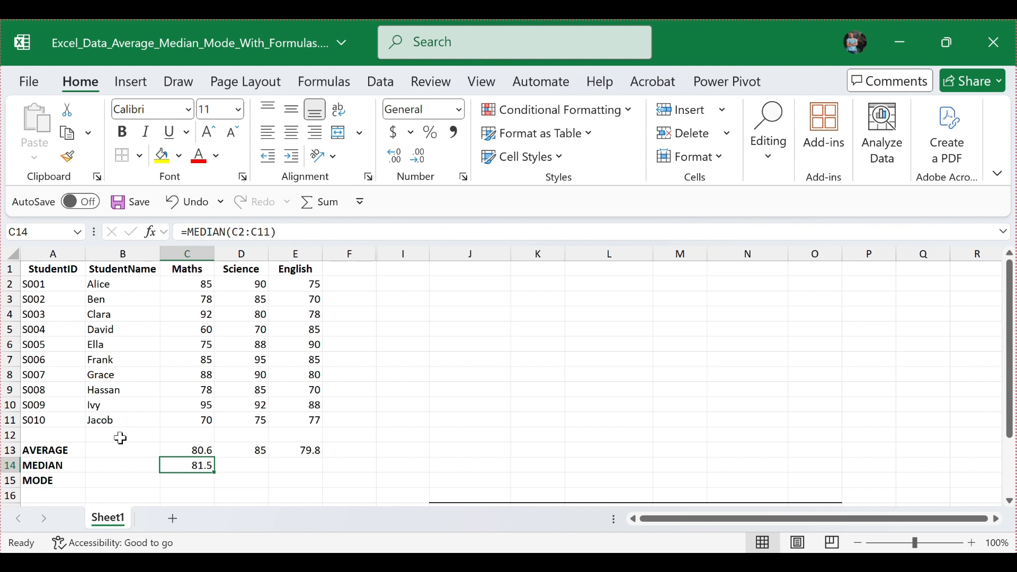
{"action": "key", "text": "ctrl+c"}
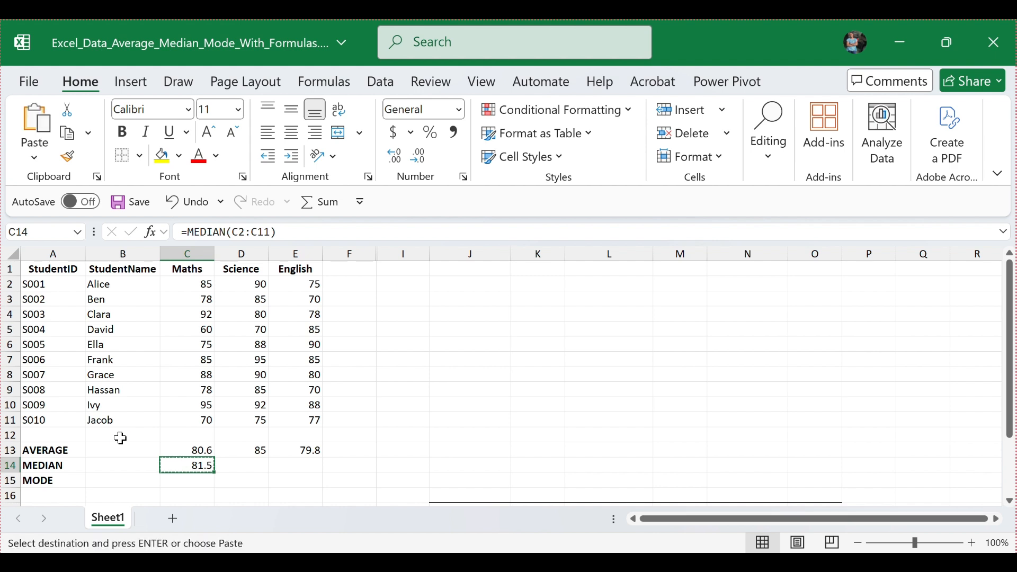
{"action": "key", "text": "Right"}
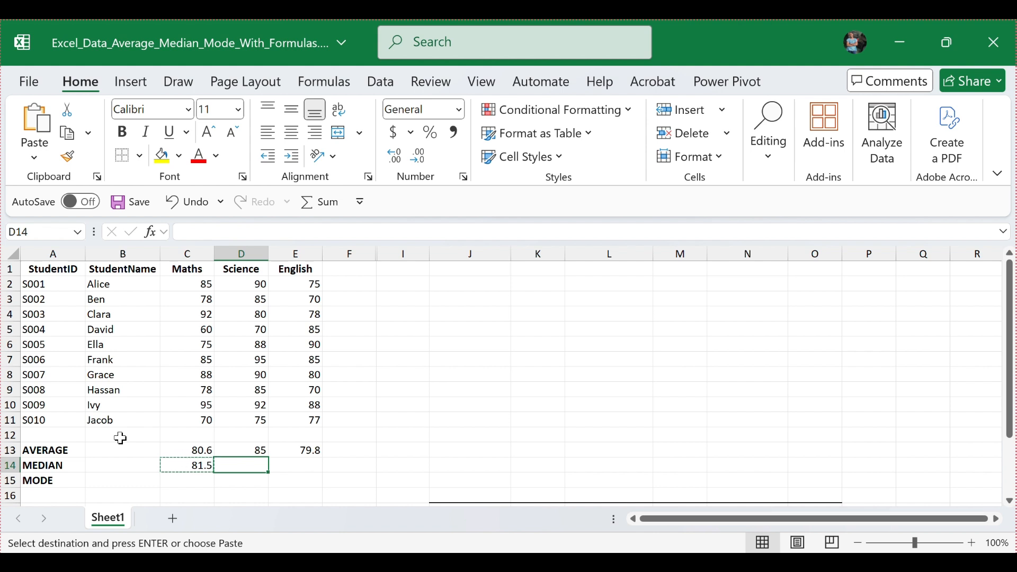
{"action": "key", "text": "ctrl+v"}
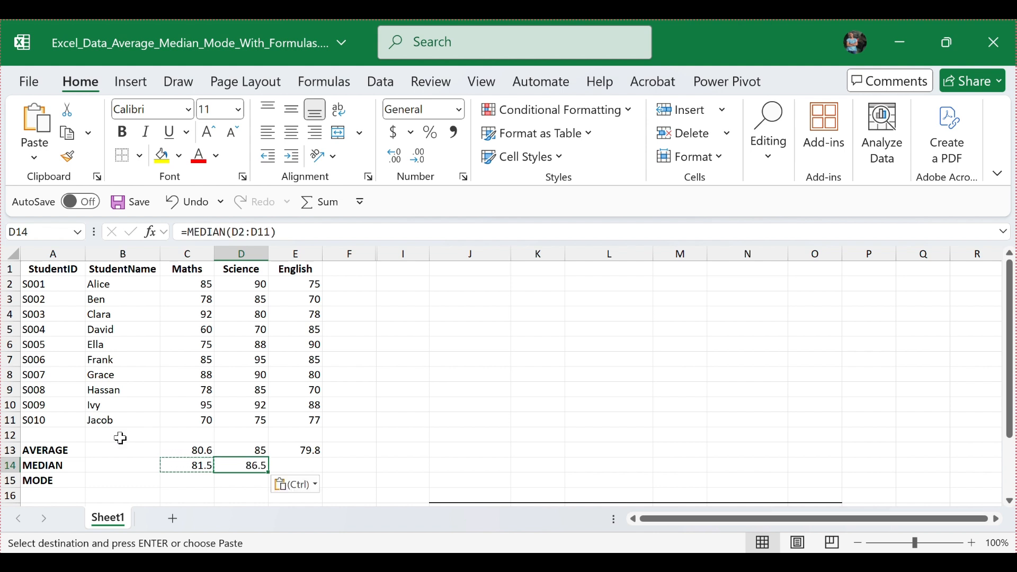
{"action": "key", "text": "Right"}
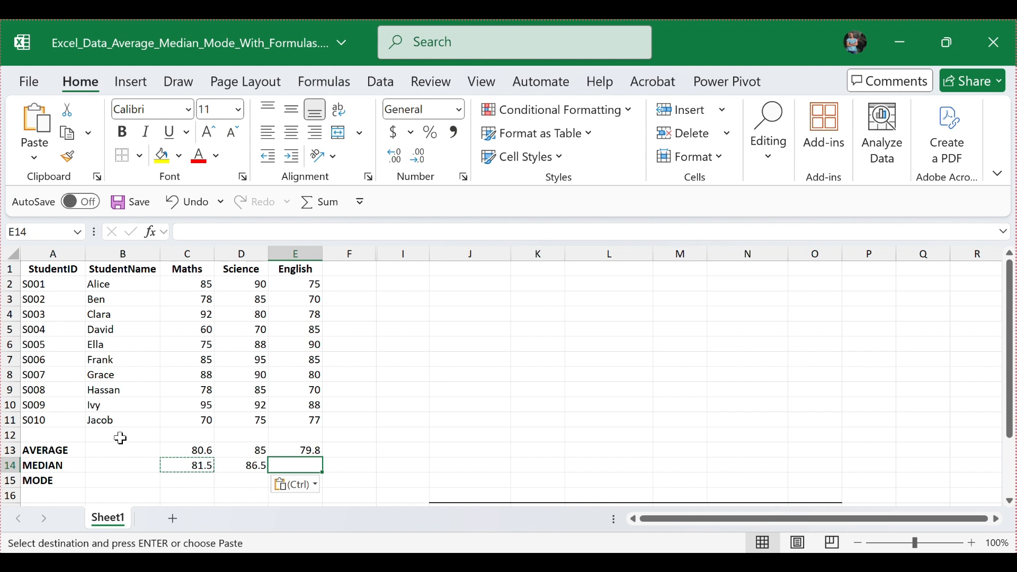
{"action": "key", "text": "ctrl+v"}
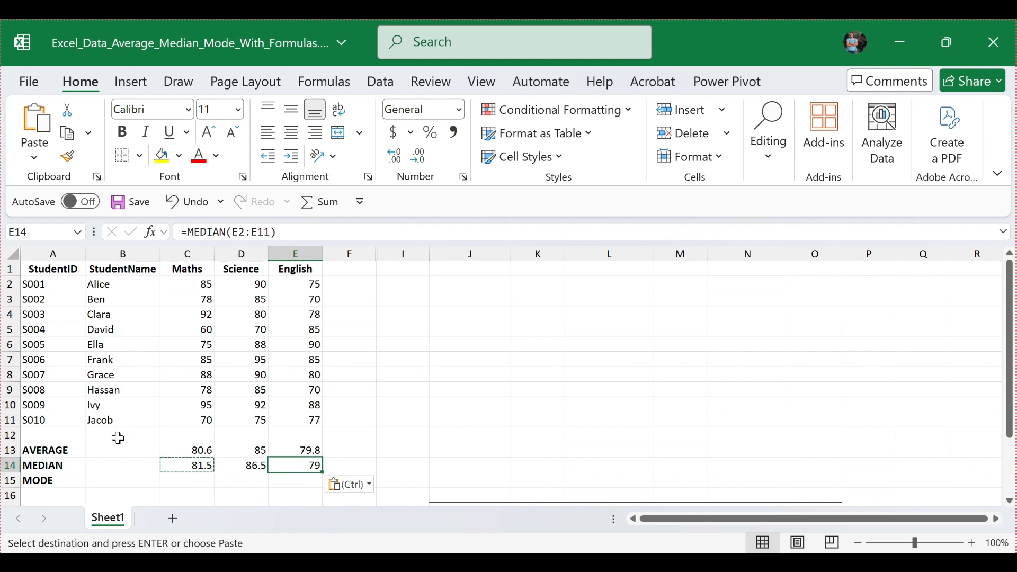
Step: Calculate the Maths mode in C15 with the formula =MODE.SNGL(C2:C11)
{"action": "left_click", "coordinate": [196, 480]}
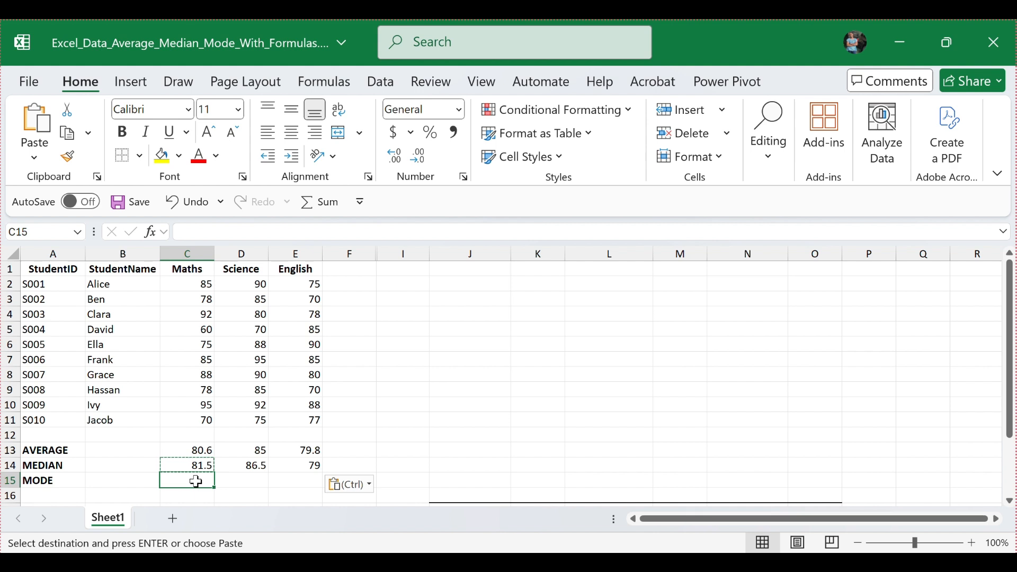
{"action": "type", "text": "="}
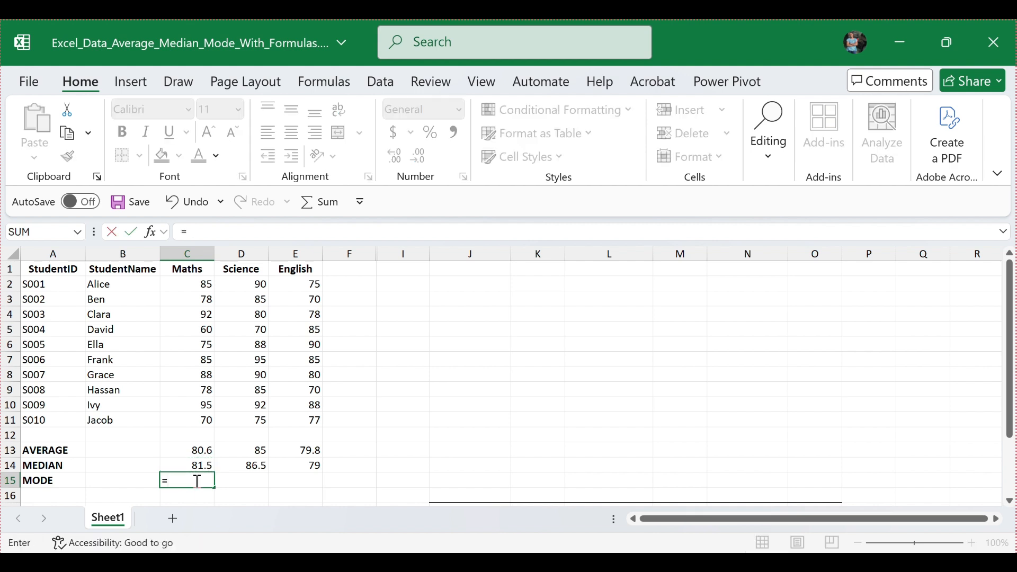
{"action": "type", "text": "MOD"}
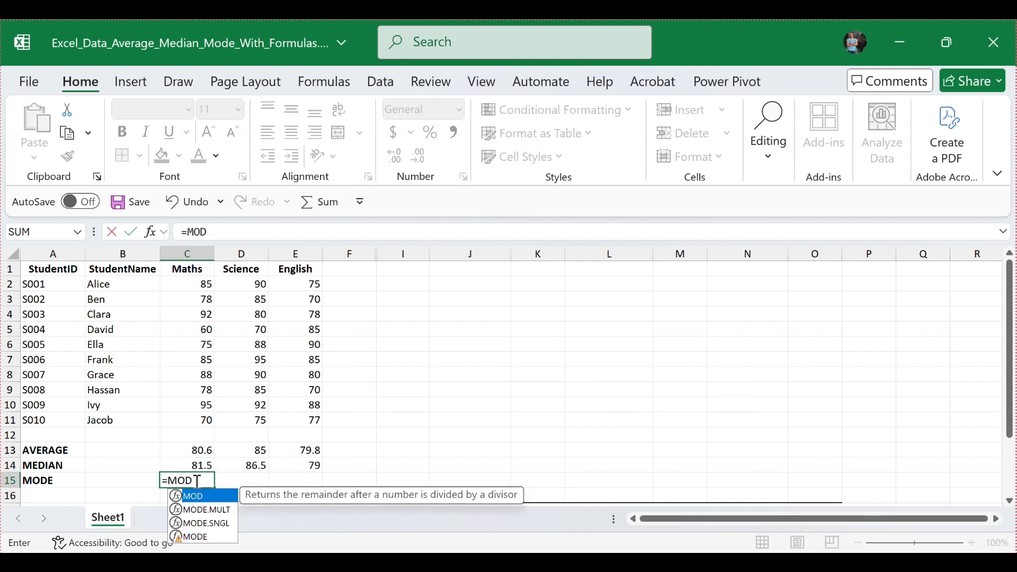
{"action": "type", "text": "E"}
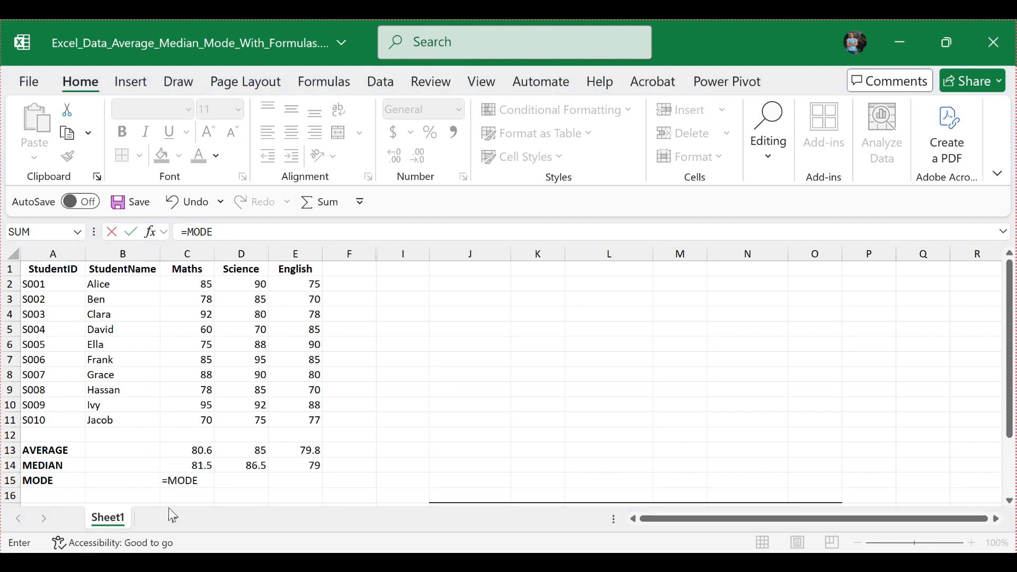
{"action": "left_click", "coordinate": [201, 481]}
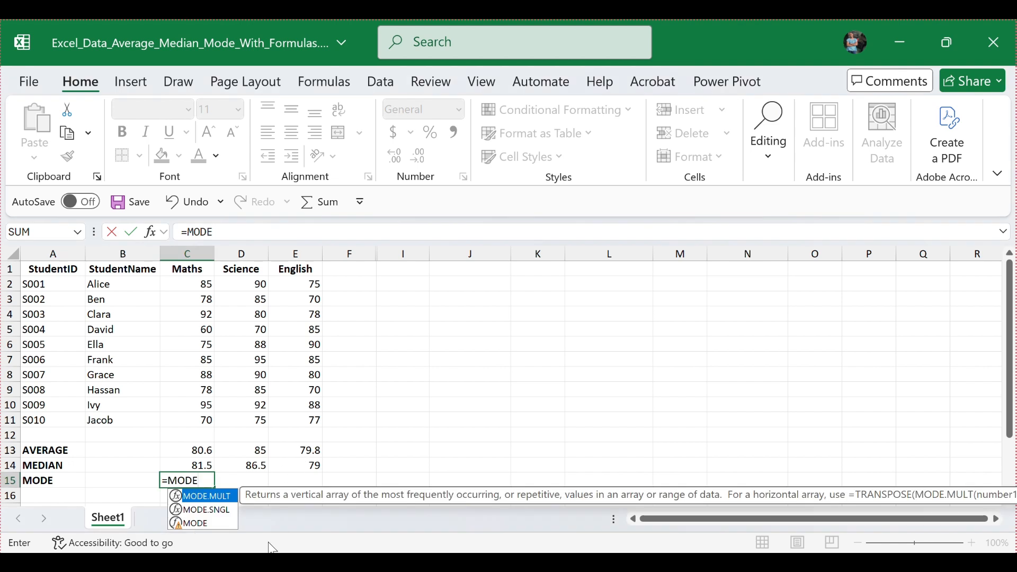
{"action": "double_click", "coordinate": [212, 511]}
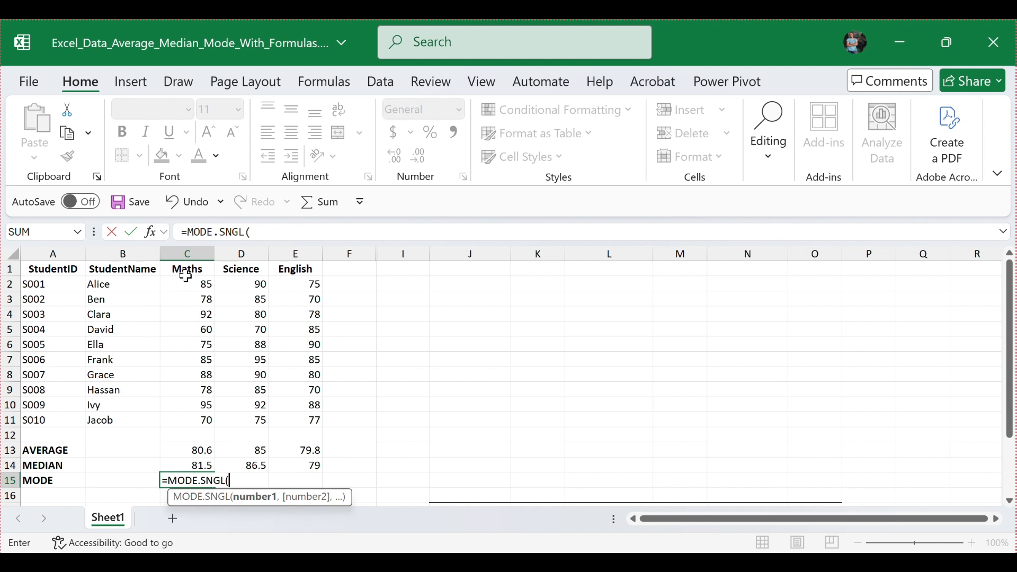
{"action": "left_click_drag", "start_coordinate": [178, 287], "coordinate": [189, 414]}
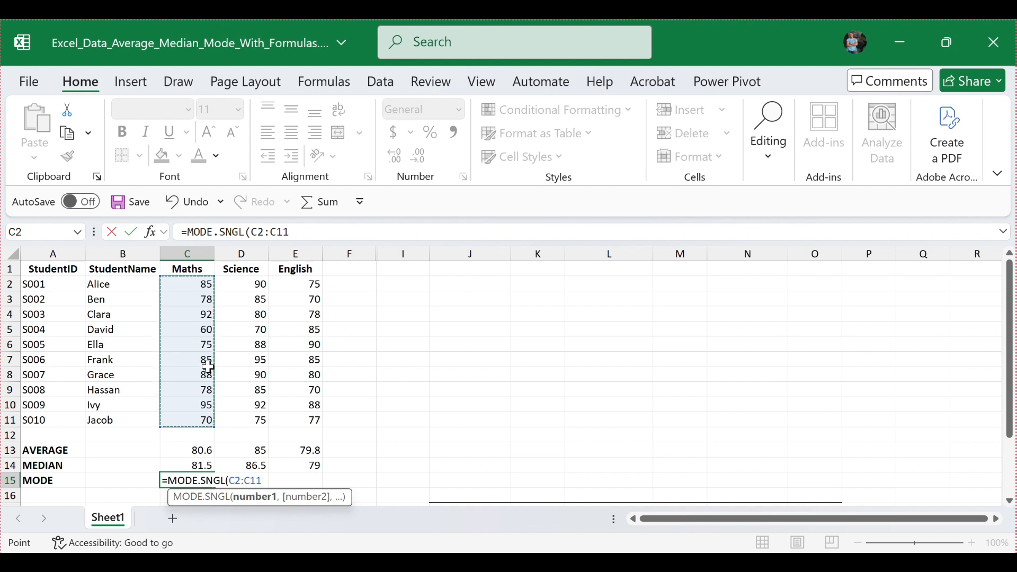
{"action": "type", "text": ")"}
{"action": "key", "text": "Return"}
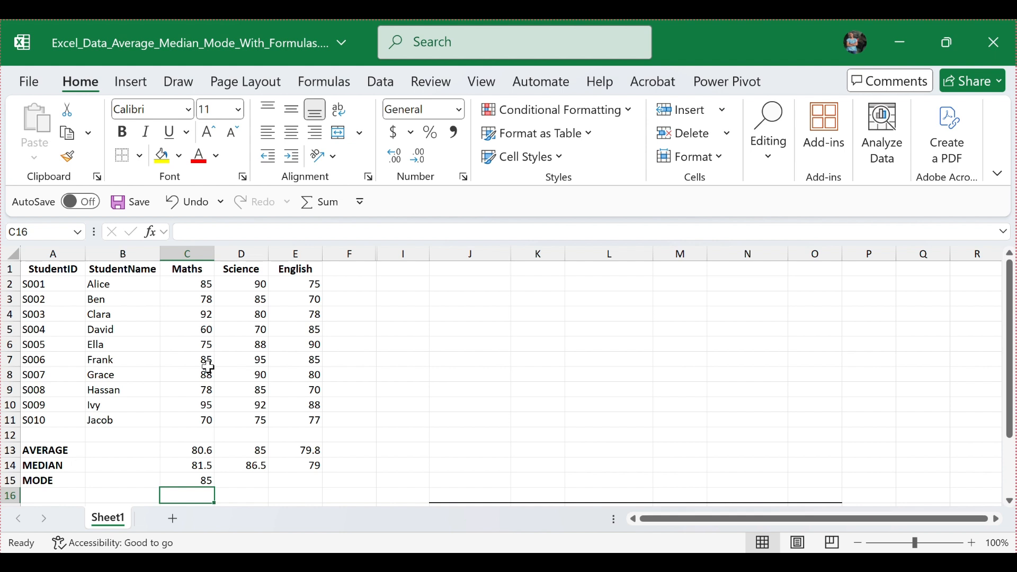
{"action": "key", "text": "Up"}
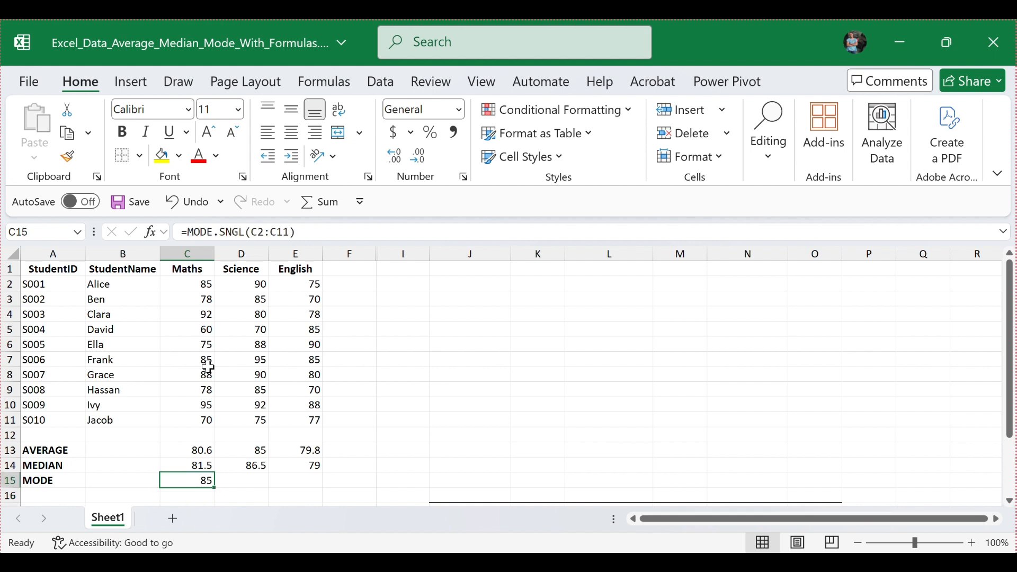
Step: Copy the Maths mode formula from C15 to the Science and English columns in D15 and E15
{"action": "key", "text": "ctrl+c"}
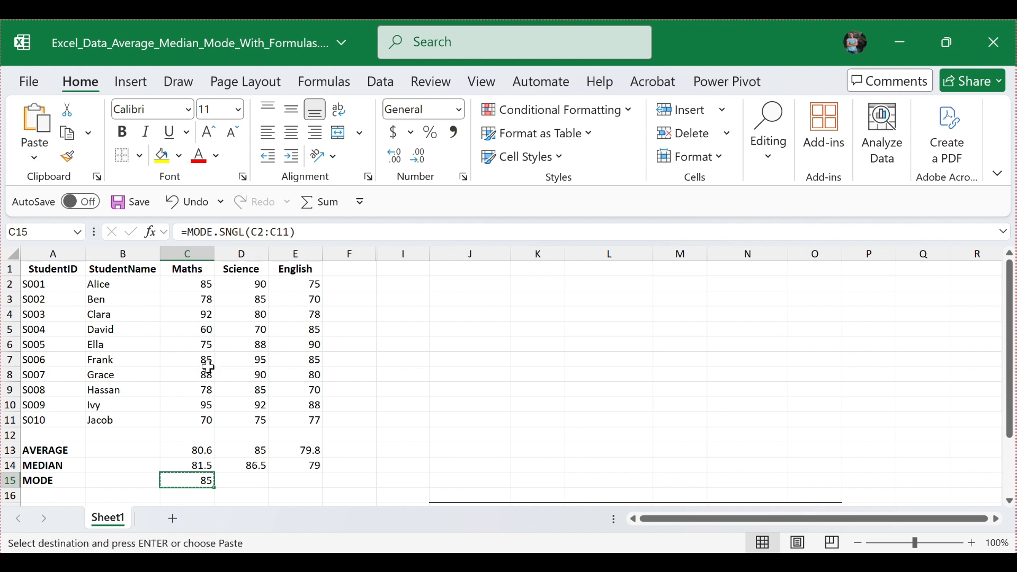
{"action": "key", "text": "Right"}
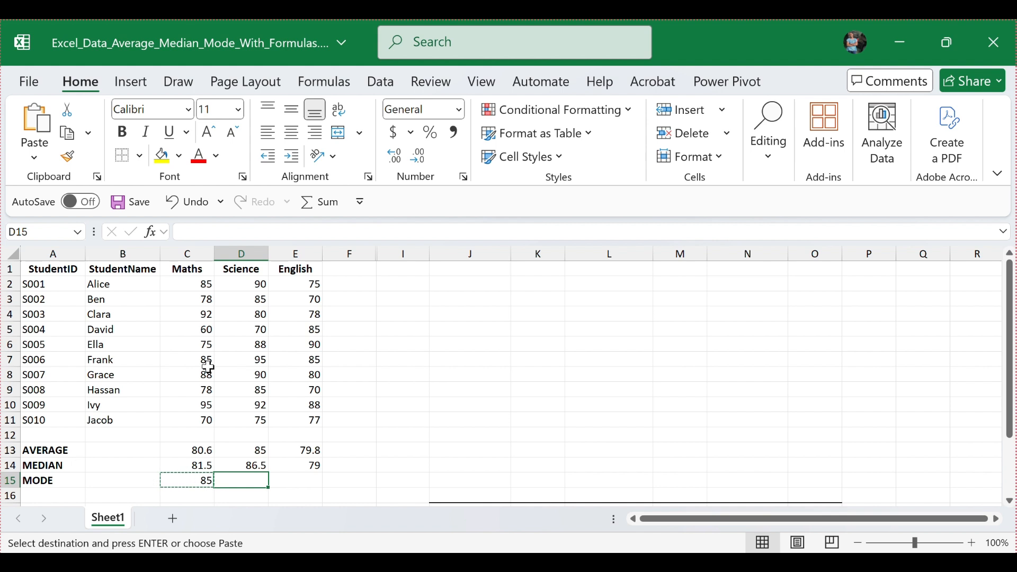
{"action": "key", "text": "ctrl+v"}
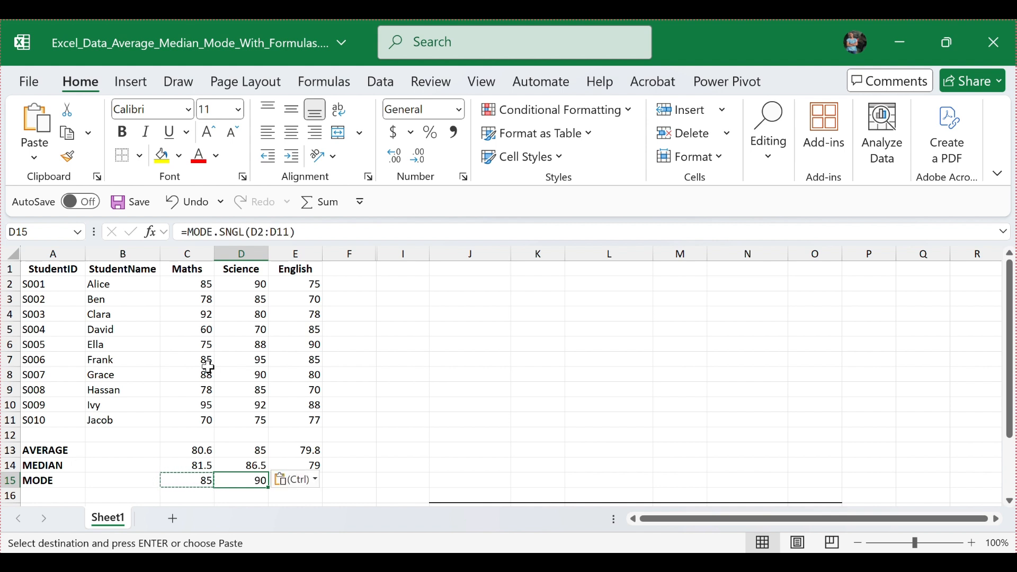
{"action": "key", "text": "Right"}
{"action": "key", "text": "ctrl+v"}
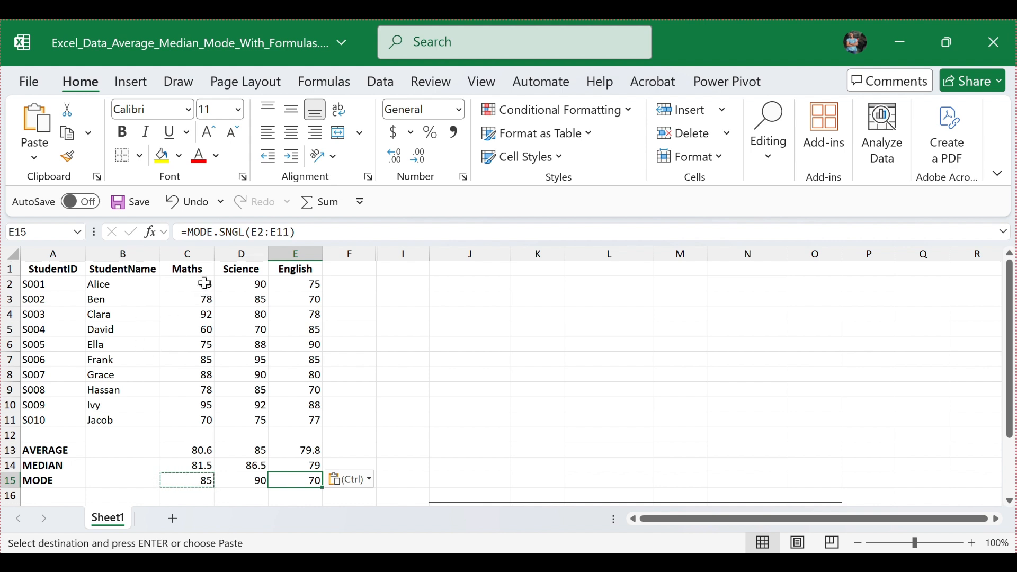
Step: Check the status bar statistics for the Maths marks C2:C11 and for all subject marks C2:E11
{"action": "left_click_drag", "start_coordinate": [193, 283], "coordinate": [183, 421]}
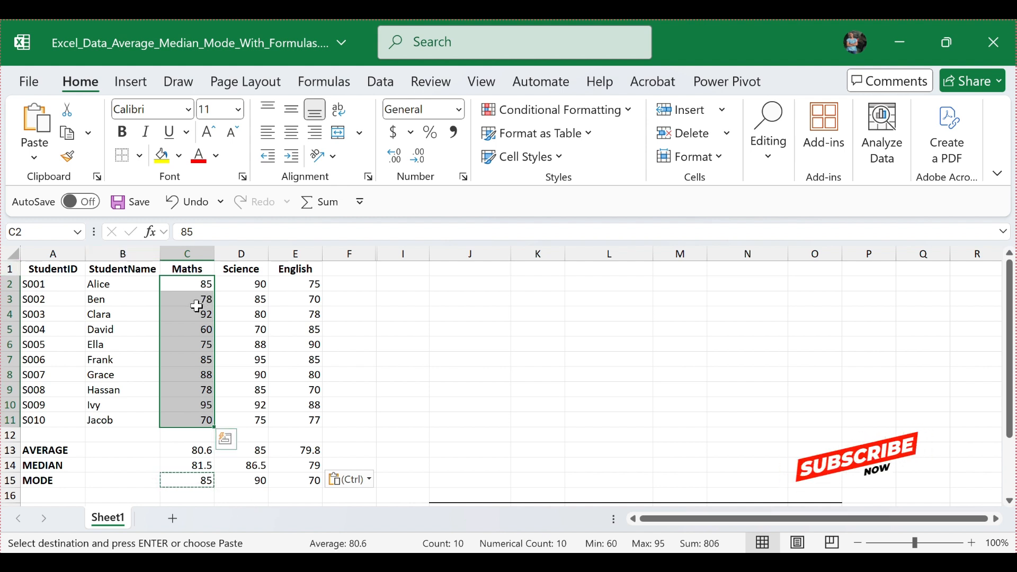
{"action": "left_click", "coordinate": [192, 285]}
{"action": "left_click_drag", "start_coordinate": [221, 281], "coordinate": [307, 416]}
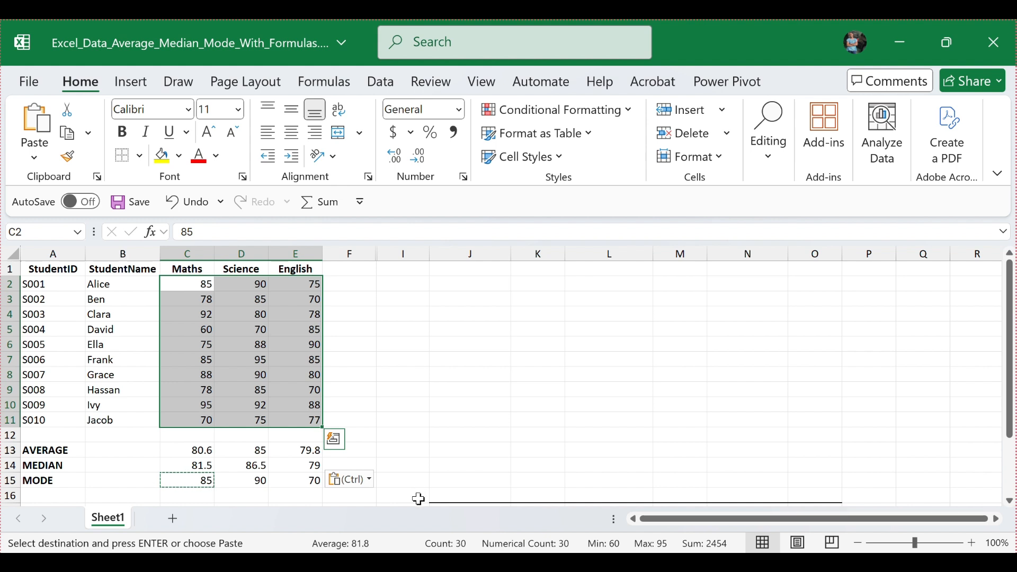
Step: Hide the Average statistic from the status bar
{"action": "right_click", "coordinate": [392, 544]}
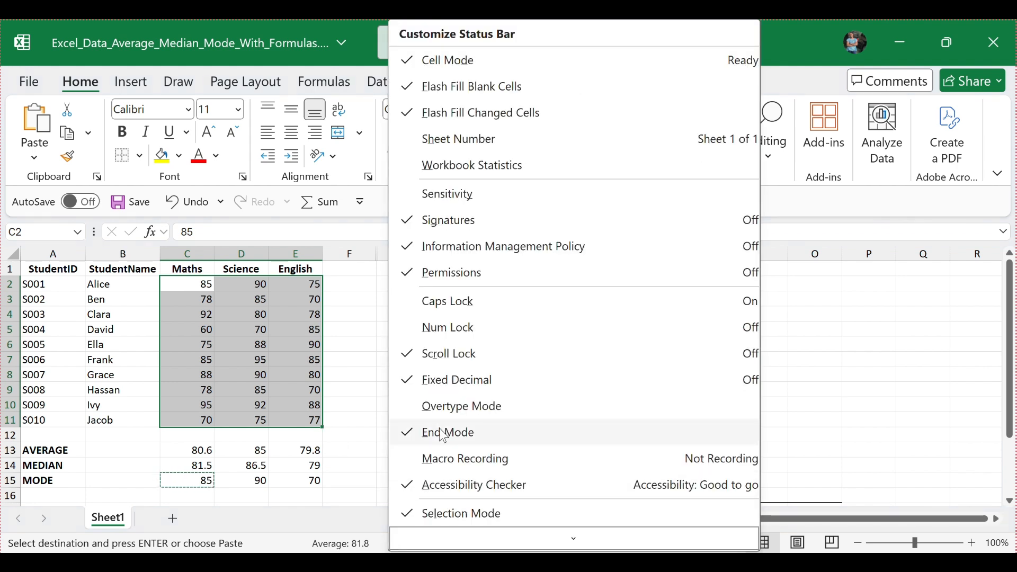
{"action": "scroll", "coordinate": [519, 260], "scroll_direction": "down", "scroll_amount": 10}
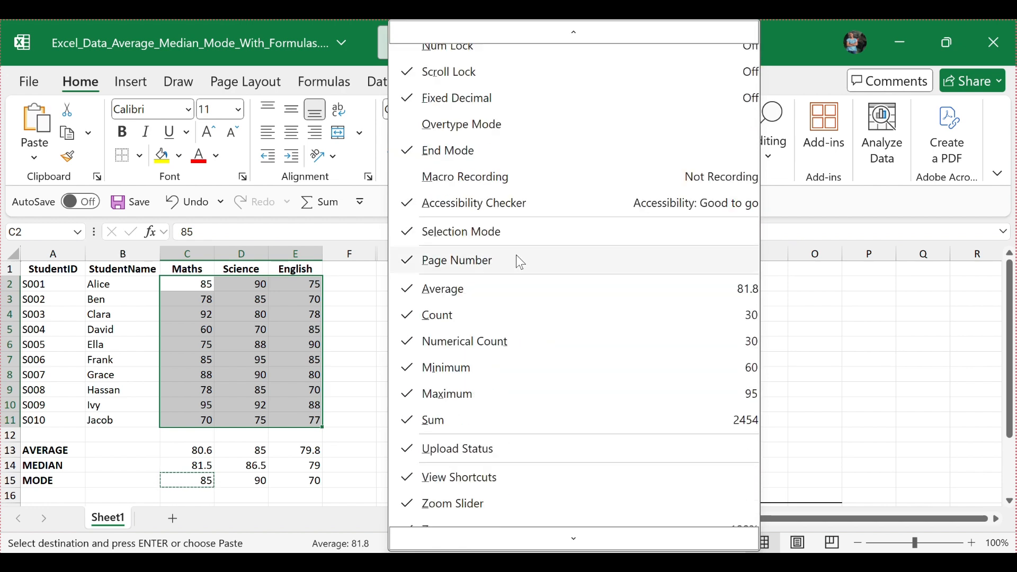
{"action": "left_click", "coordinate": [462, 291]}
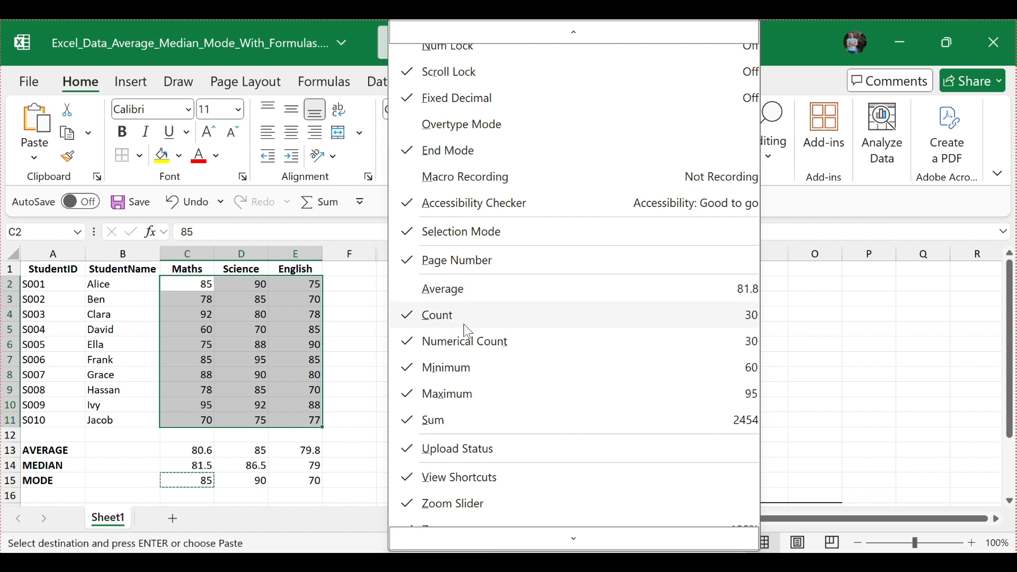
{"action": "left_click", "coordinate": [822, 332]}
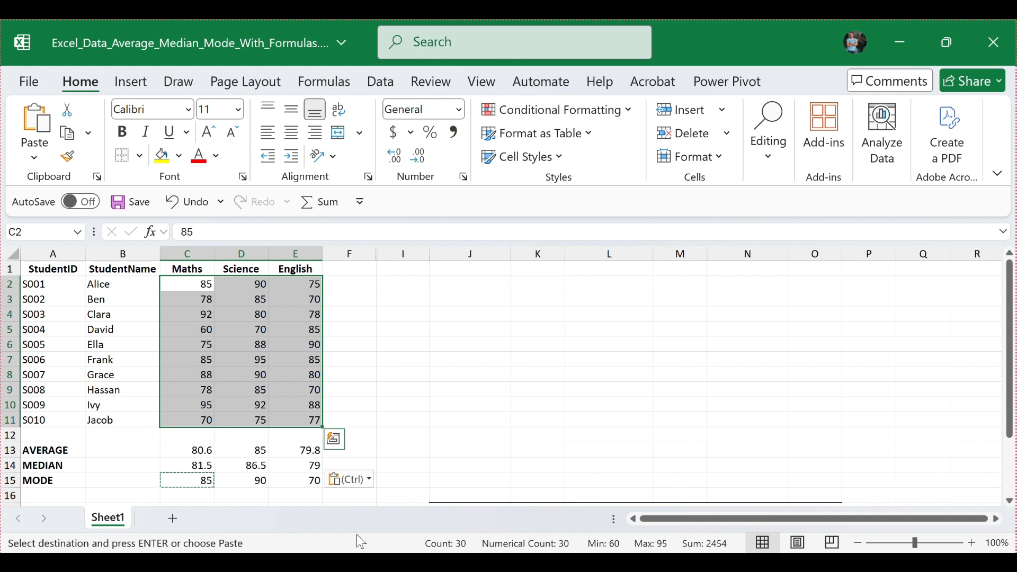
Step: Show the Average statistic in the status bar again and deselect the marks
{"action": "right_click", "coordinate": [357, 534]}
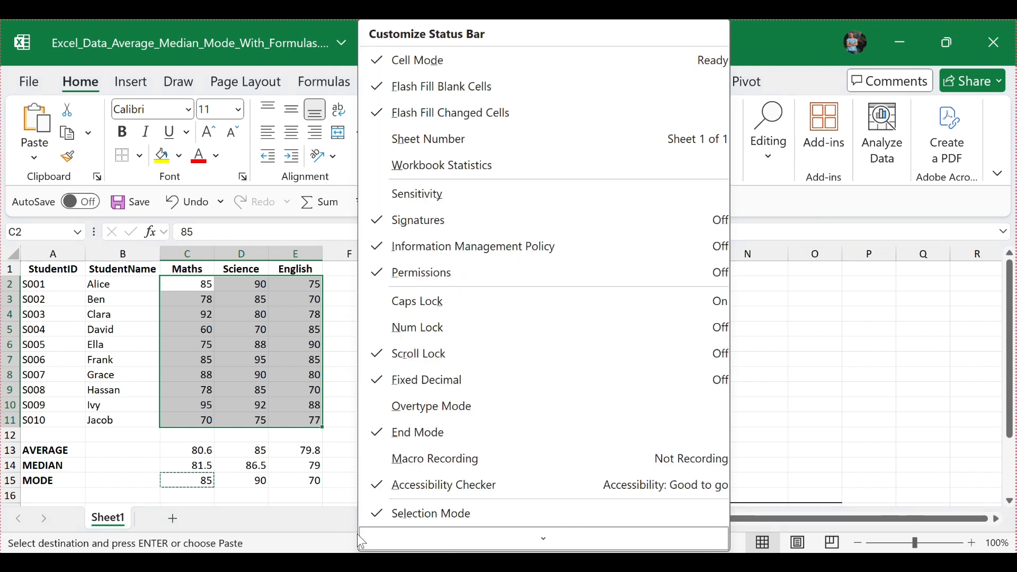
{"action": "scroll", "coordinate": [465, 355], "scroll_direction": "down", "scroll_amount": 3}
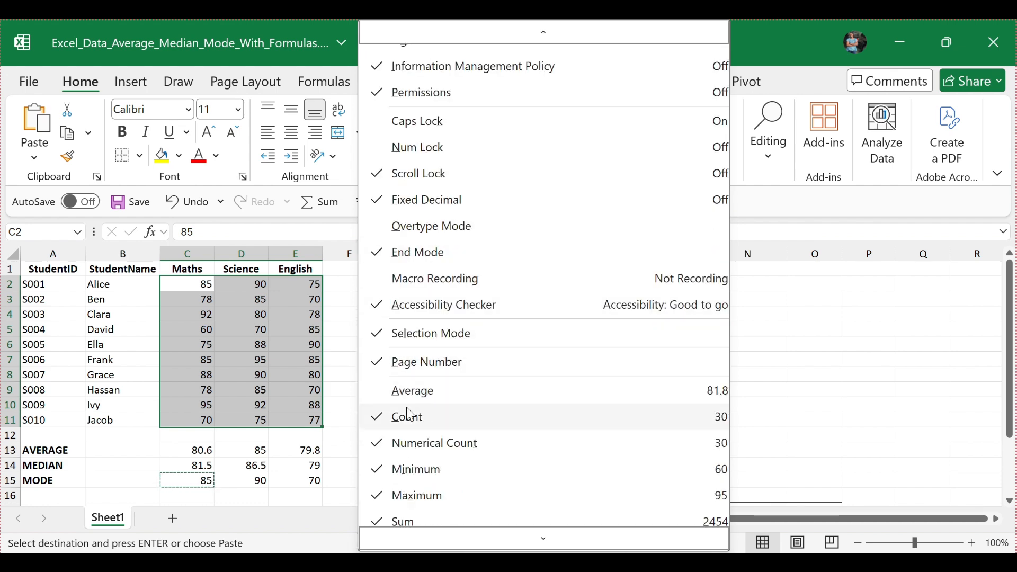
{"action": "left_click", "coordinate": [412, 394]}
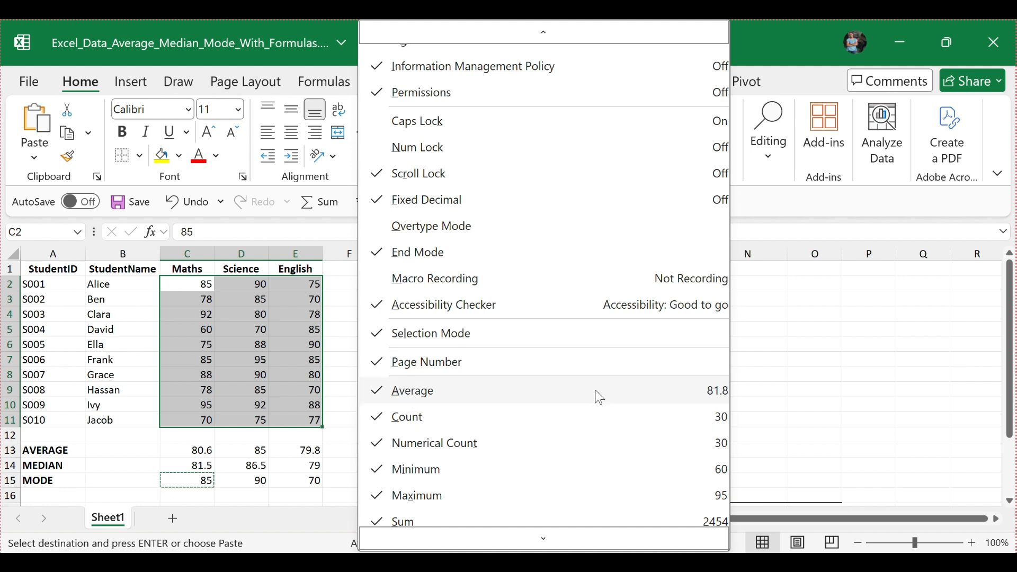
{"action": "left_click", "coordinate": [757, 399]}
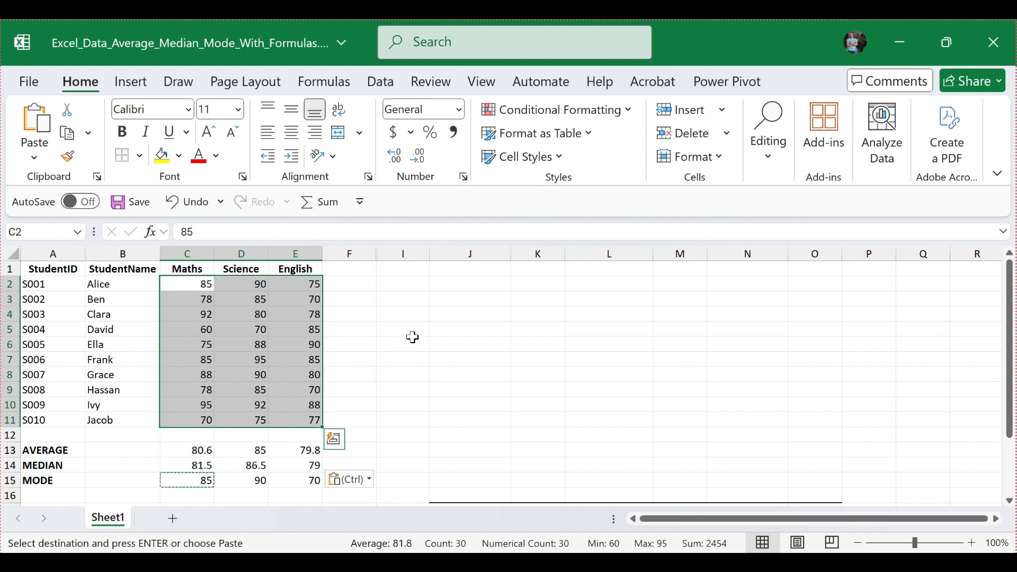
{"action": "left_click", "coordinate": [359, 376]}
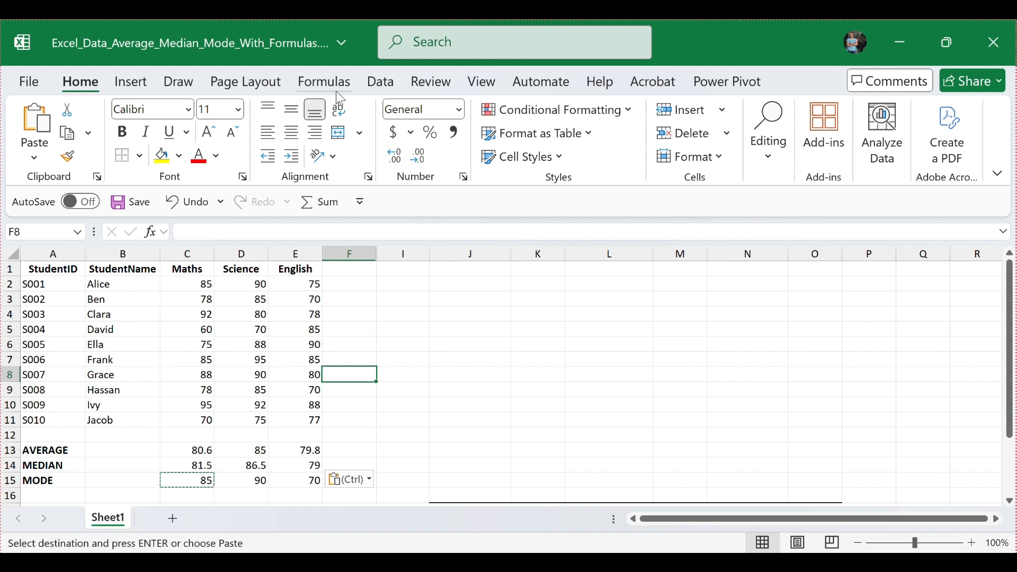
Step: Start a Descriptive Statistics data analysis with the subject headers and marks in C1:E11 as the input range
{"action": "left_click", "coordinate": [380, 84]}
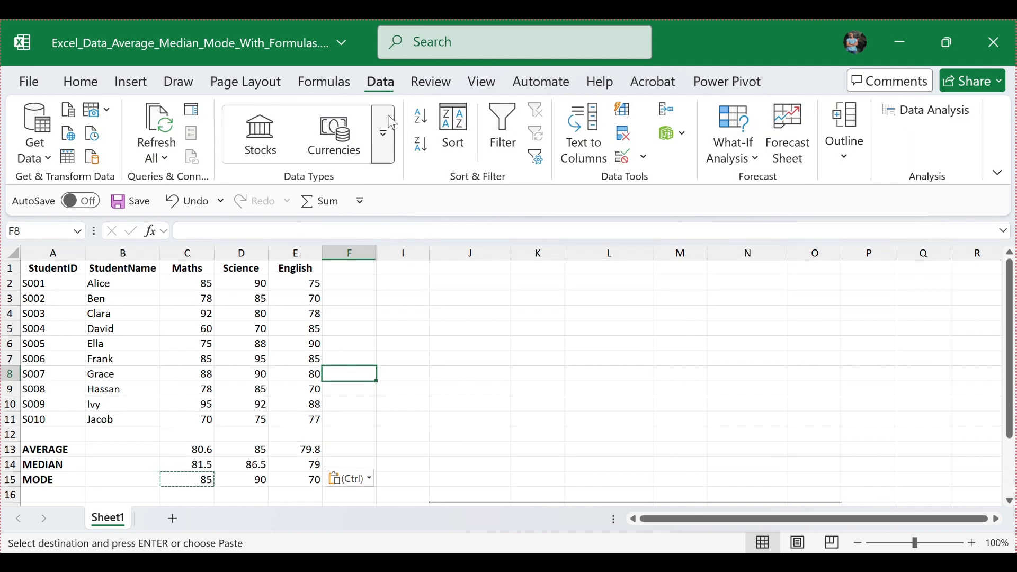
{"action": "left_click", "coordinate": [939, 120]}
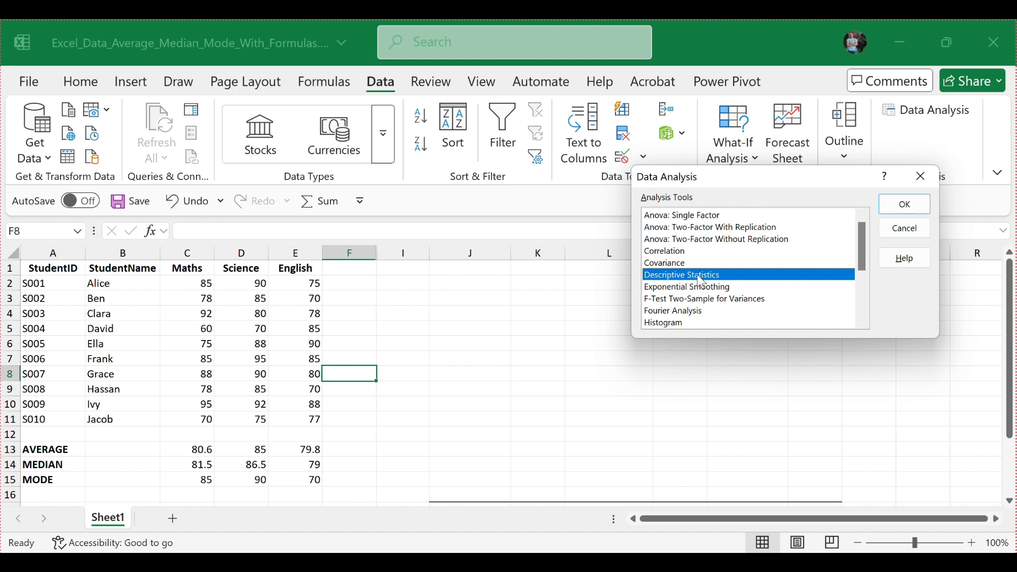
{"action": "left_click", "coordinate": [919, 206]}
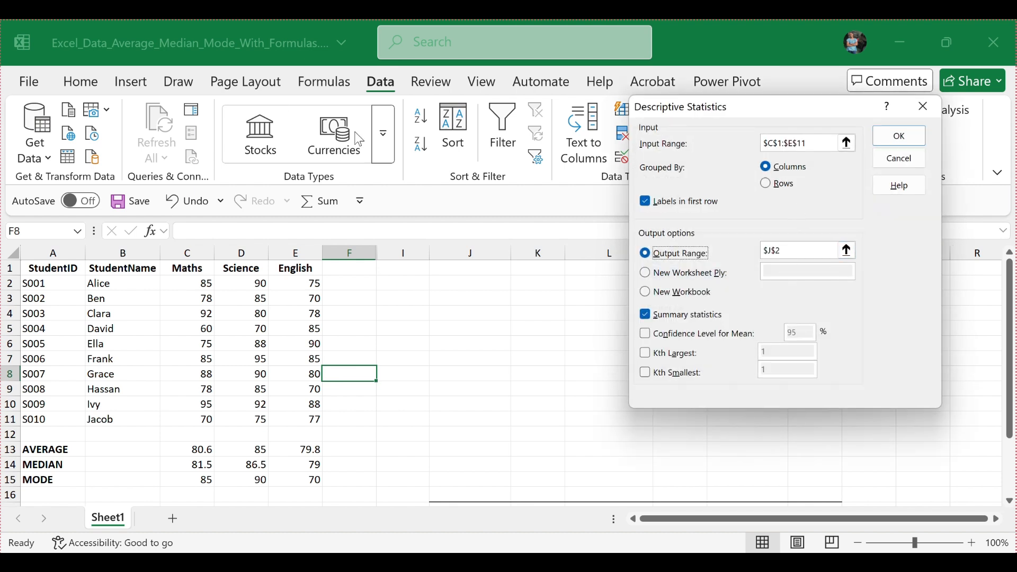
{"action": "left_click", "coordinate": [847, 143]}
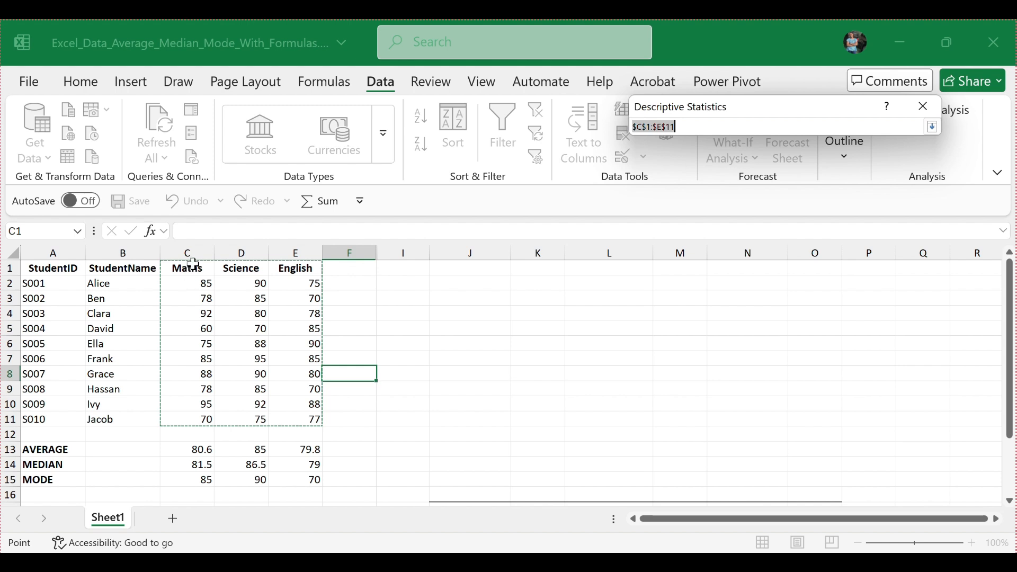
{"action": "left_click_drag", "start_coordinate": [188, 266], "coordinate": [311, 412]}
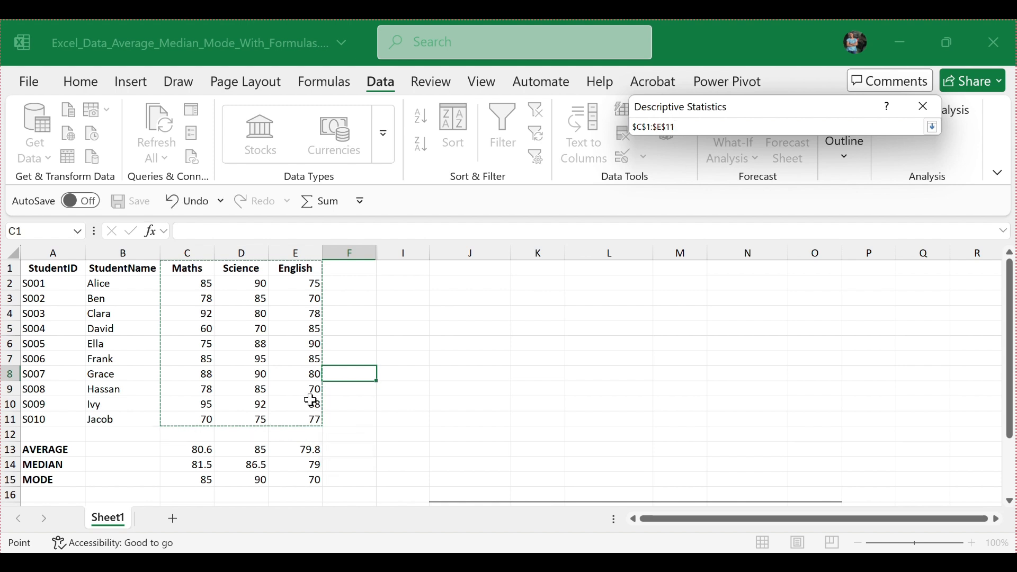
{"action": "key", "text": "Return"}
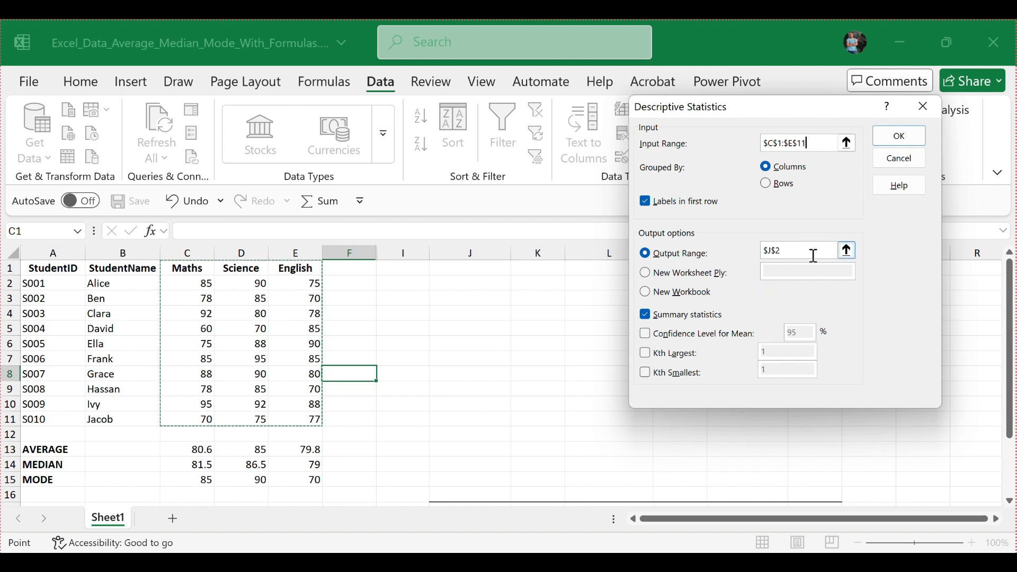
Step: Set the output range to J2 and generate the summary statistics for the three subjects
{"action": "left_click", "coordinate": [848, 250]}
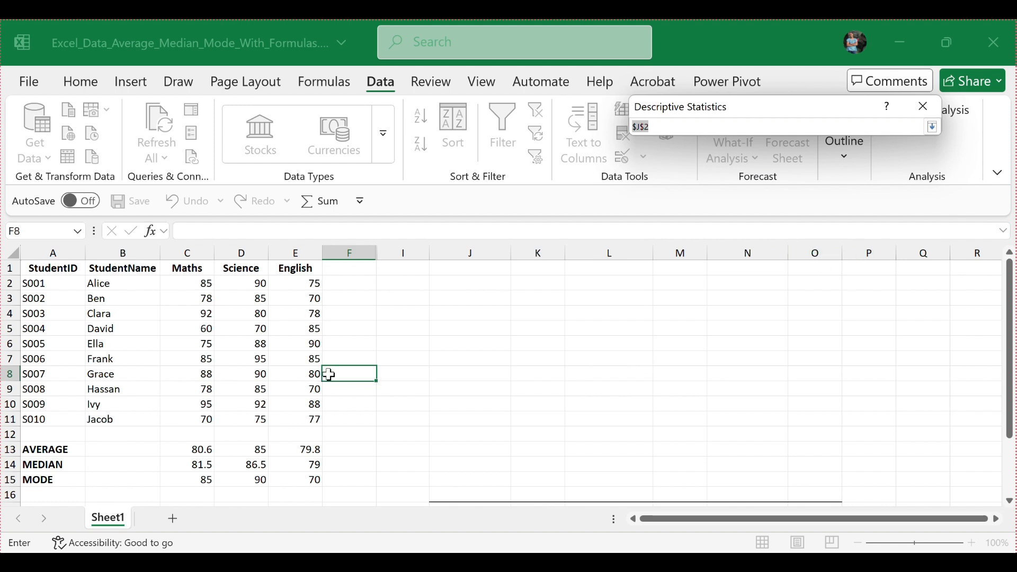
{"action": "left_click", "coordinate": [487, 285]}
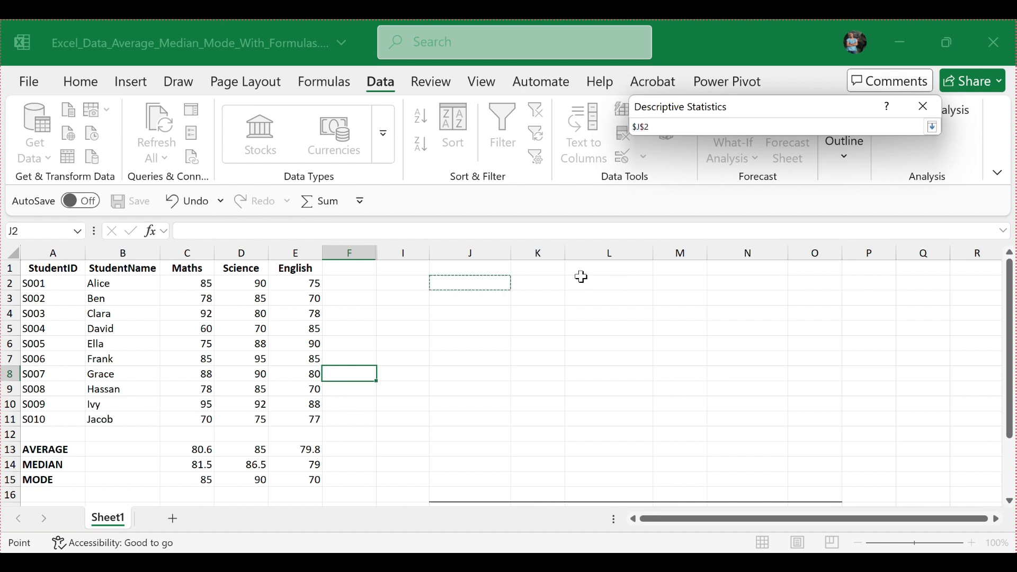
{"action": "key", "text": "Return"}
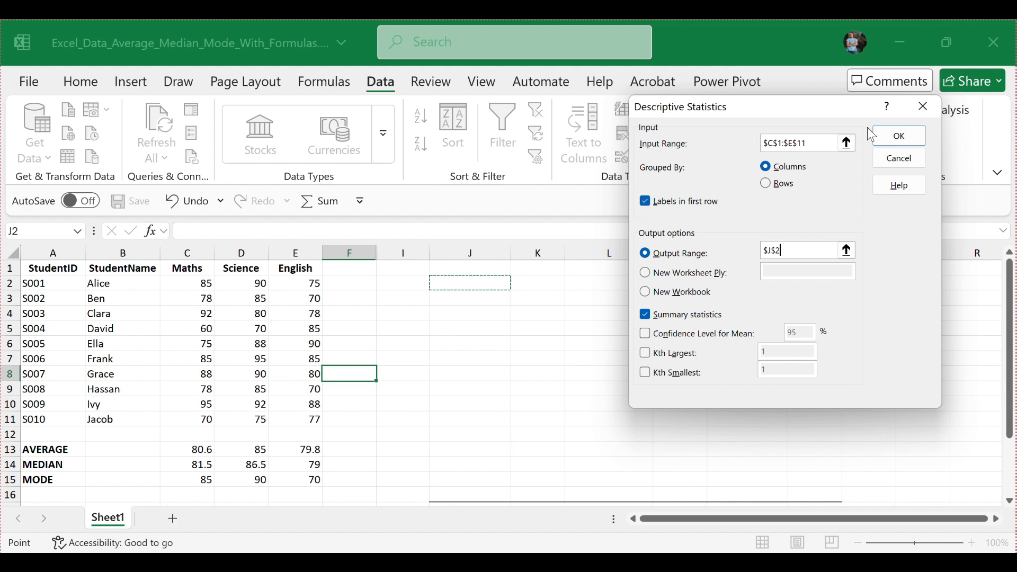
{"action": "left_click", "coordinate": [908, 139]}
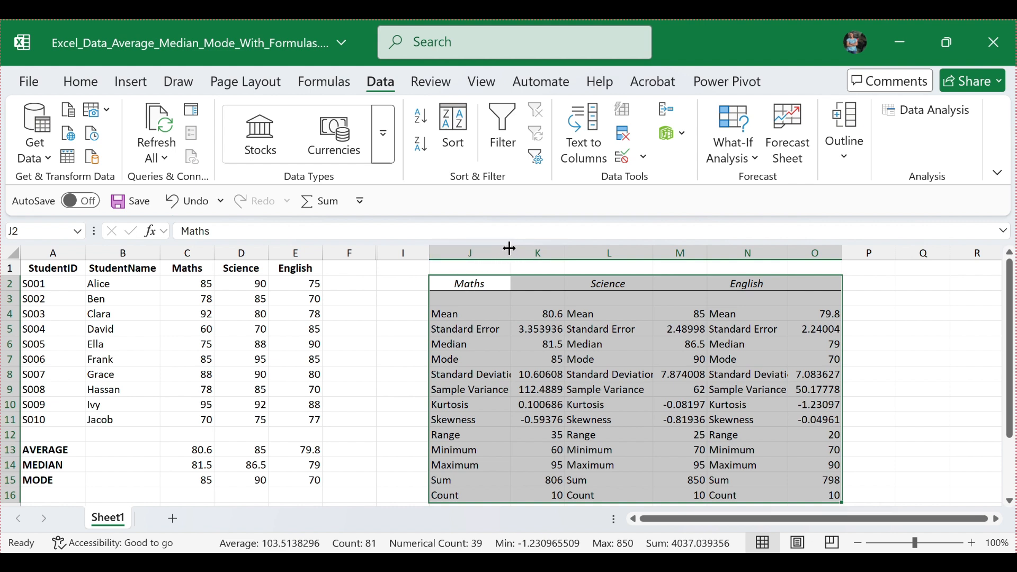
Step: Widen columns J and L to fit the Maths and Science statistic labels, and deselect the output table
{"action": "left_click_drag", "start_coordinate": [516, 249], "coordinate": [567, 244]}
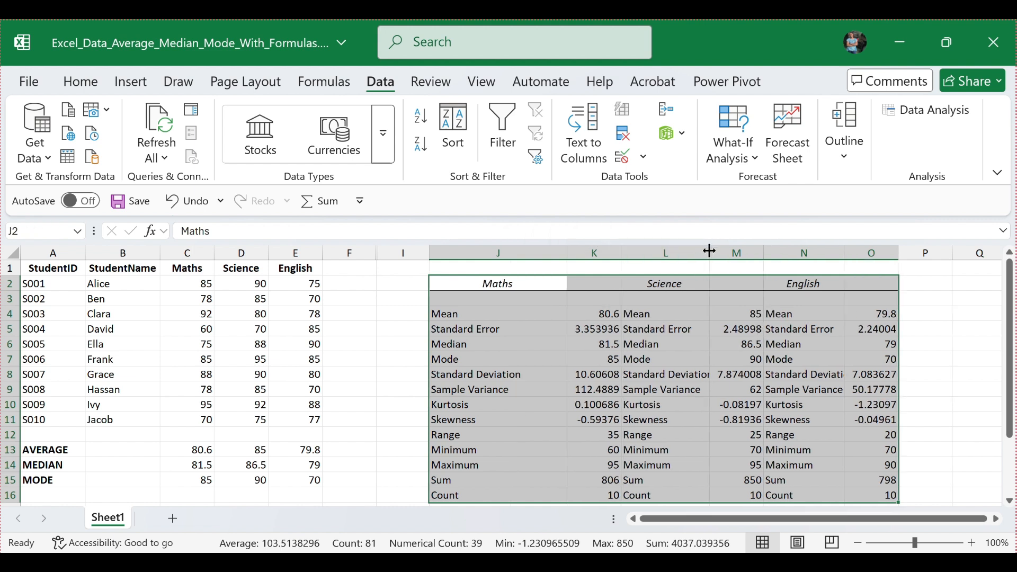
{"action": "left_click_drag", "start_coordinate": [712, 246], "coordinate": [728, 245]}
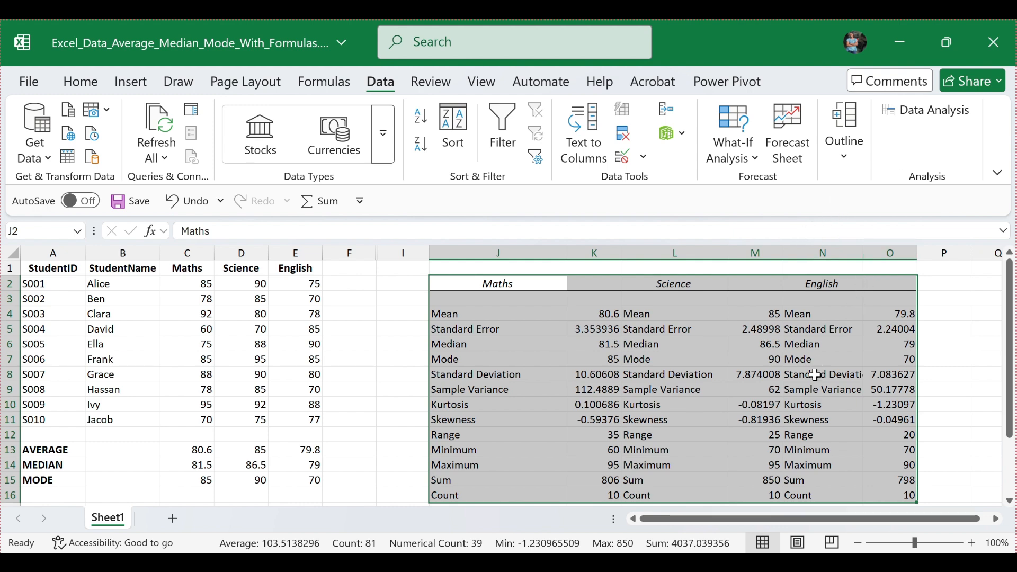
{"action": "left_click", "coordinate": [837, 299]}
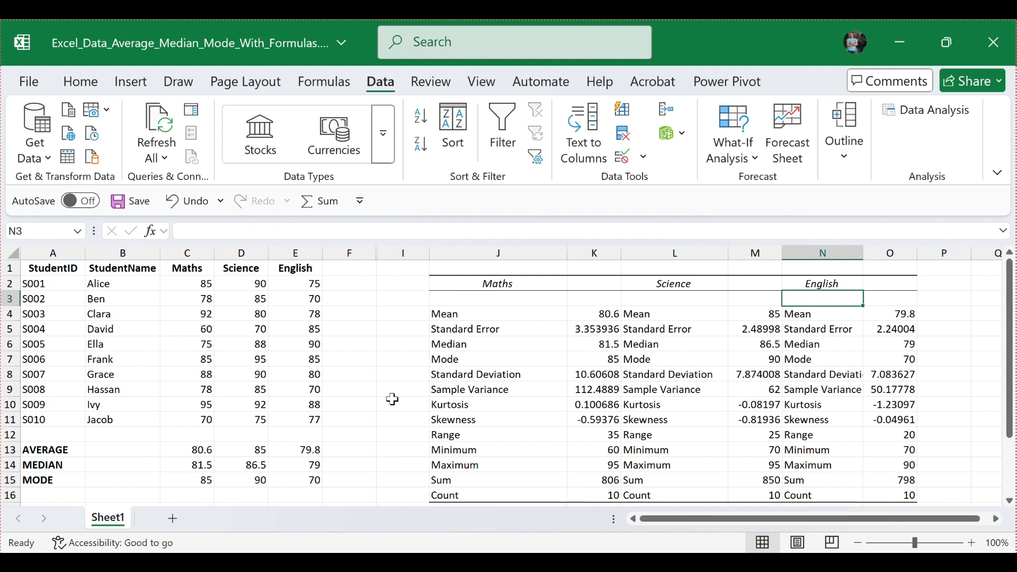